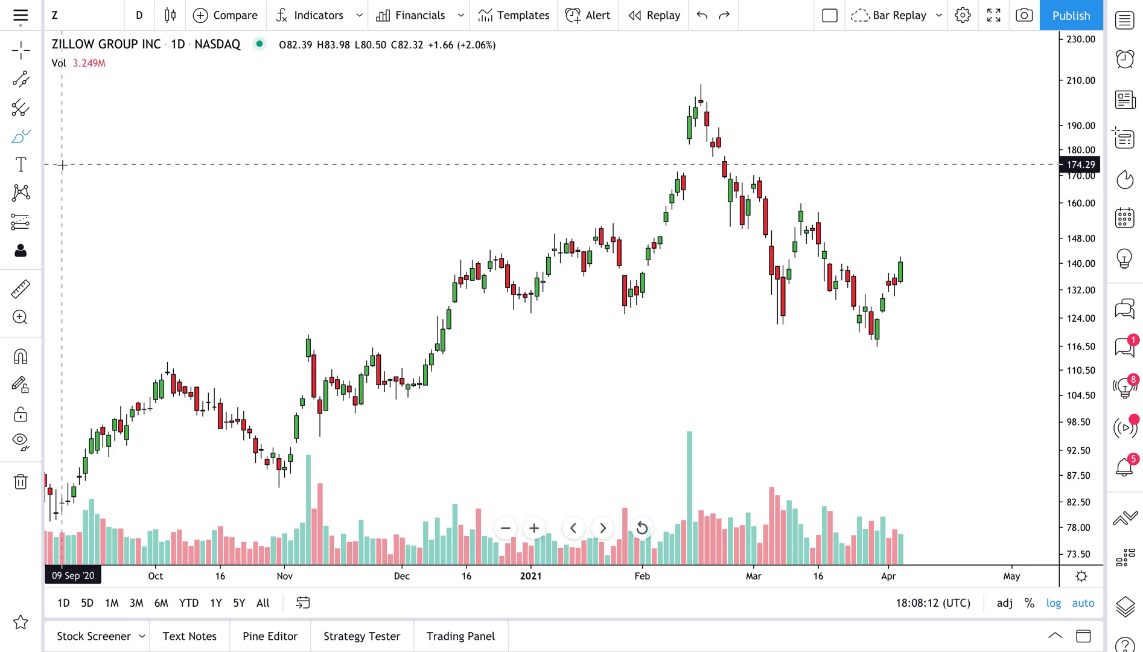
Step: Draw three red Brush arcs over the January, February and mid-March price peaks of the Zillow daily chart
left_click(37, 140)
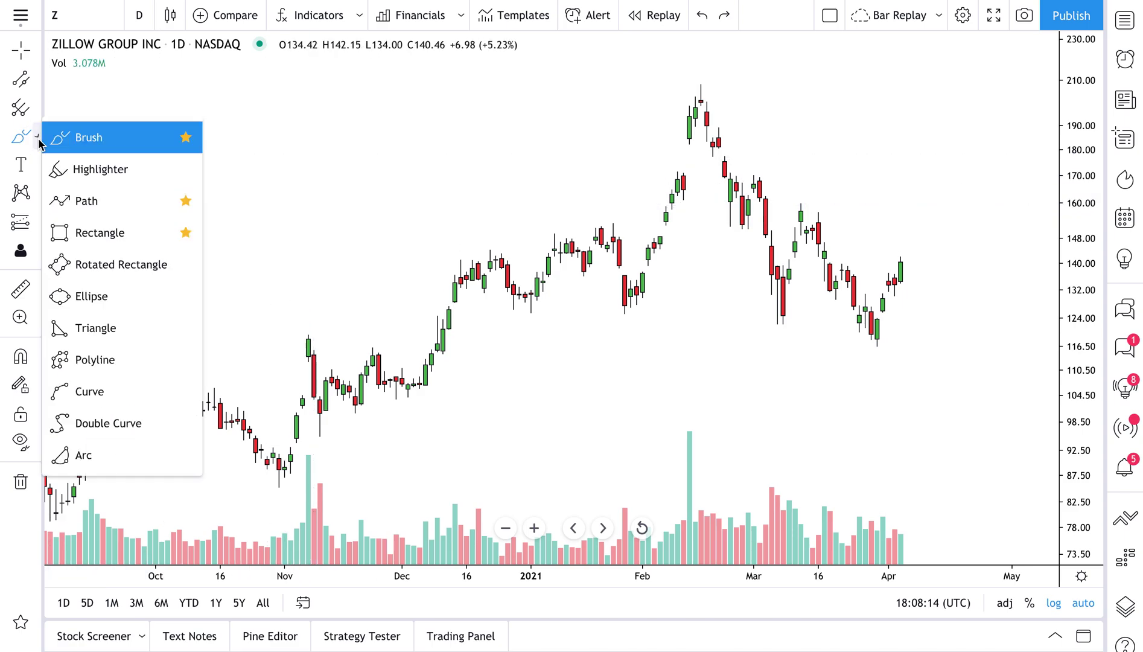
left_click(56, 140)
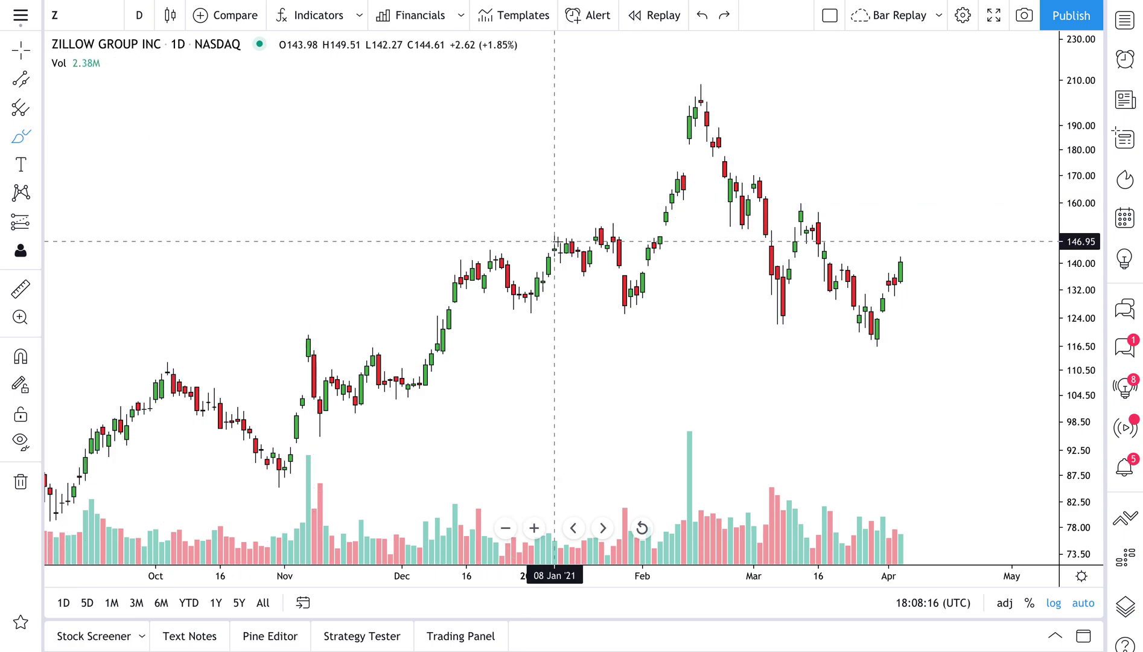
mouse_move(537, 256)
left_mouse_down()
mouse_move(551, 230)
mouse_move(612, 223)
mouse_move(631, 242)
left_mouse_up()
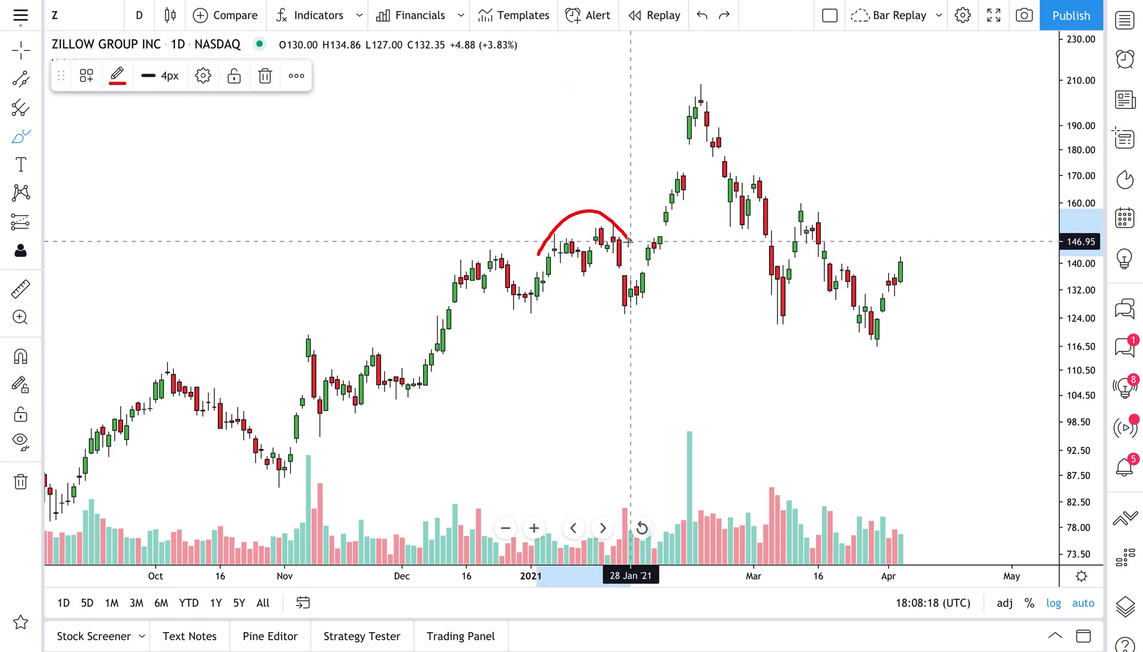
mouse_move(666, 128)
left_mouse_down()
mouse_move(671, 102)
mouse_move(737, 92)
mouse_move(748, 112)
left_mouse_up()
mouse_move(789, 228)
left_mouse_down()
mouse_move(809, 191)
mouse_move(853, 243)
left_mouse_up()
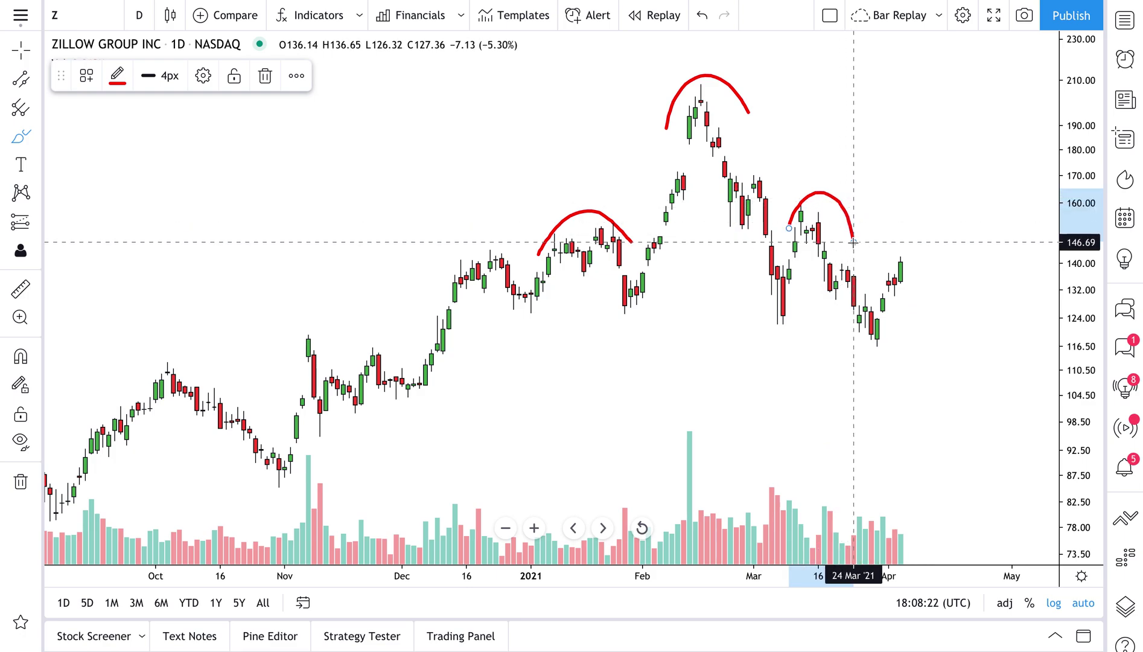
Step: Add a text label reading "shoulder" just above the arc over the January peak
left_click(20, 164)
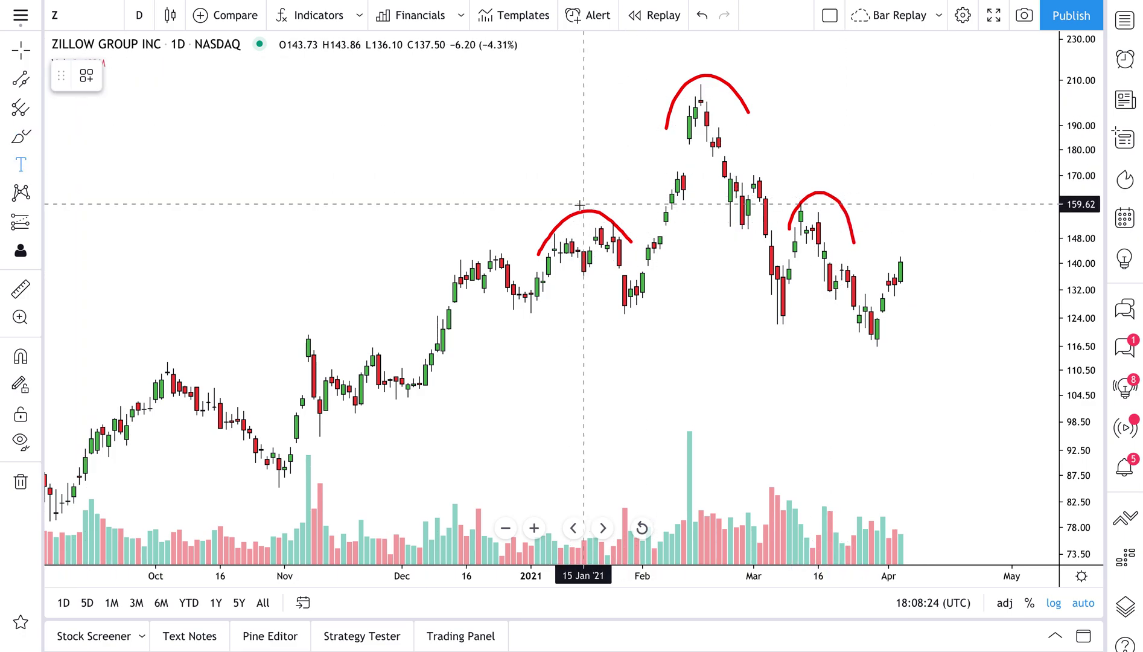
left_click(571, 199)
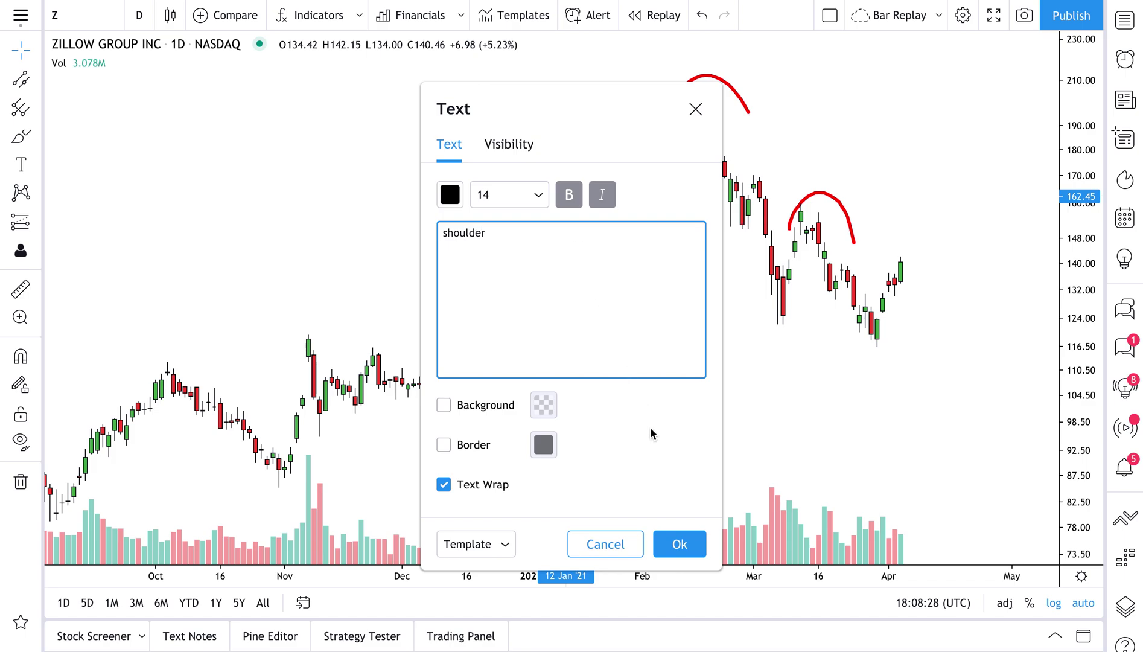
left_click(680, 544)
left_click(588, 201)
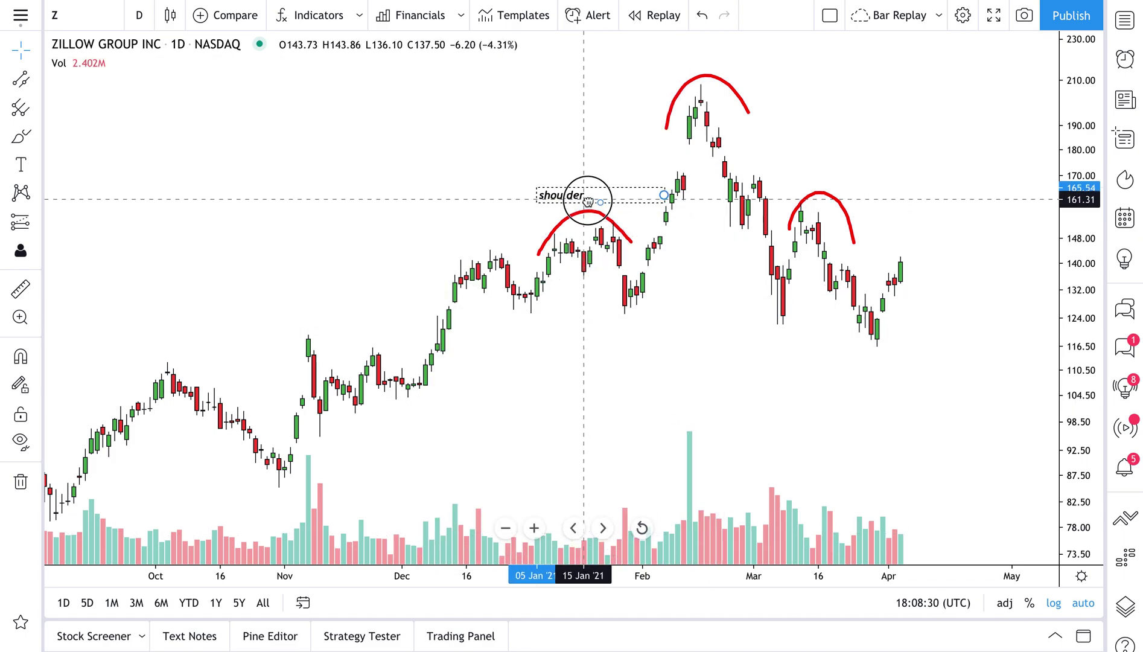
Step: Copy the shoulder label above the March arc, and place another copy above the February arc with its text changed to "head"
left_click_drag(583, 183, 846, 176)
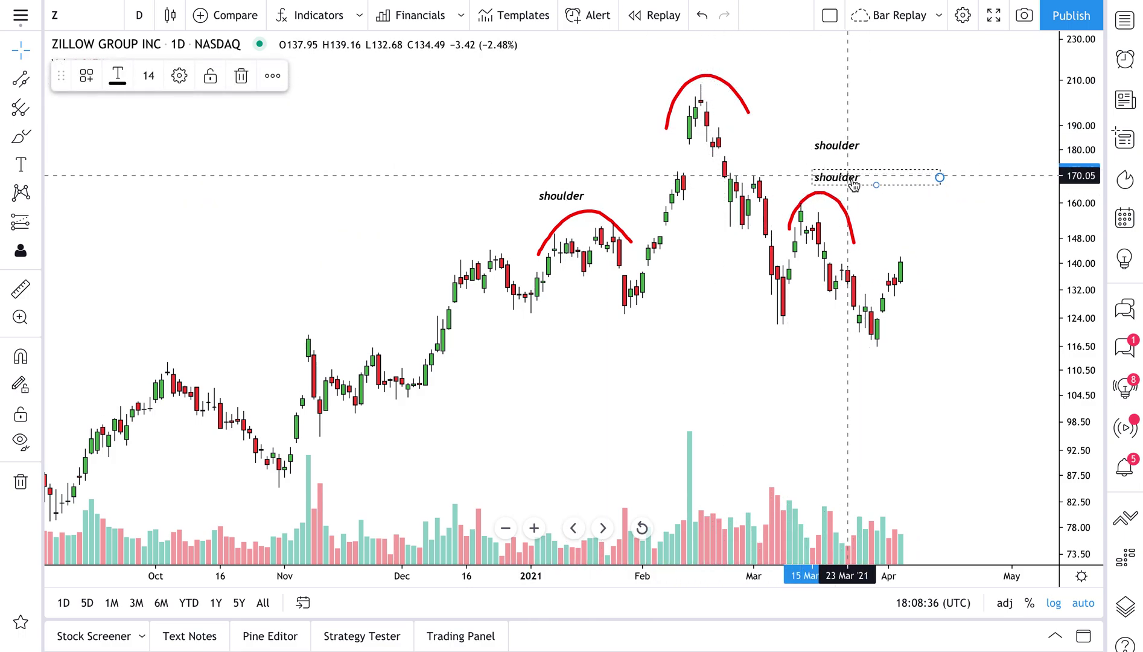
left_click_drag(848, 155, 719, 57)
double_click(718, 57)
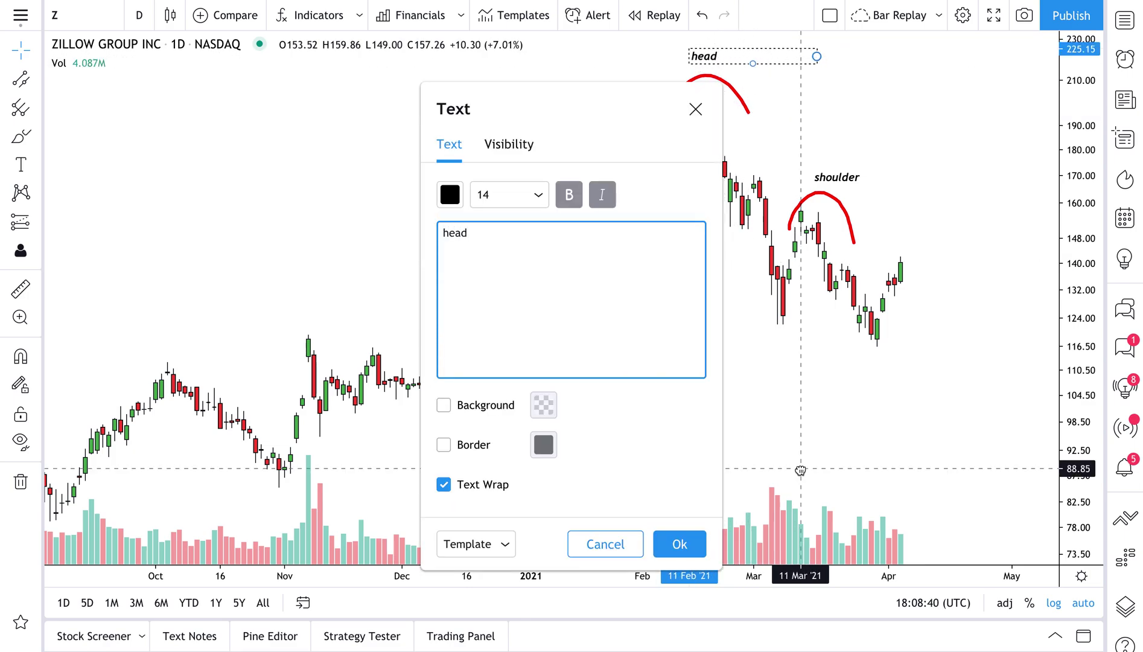
left_click(688, 543)
mouse_move(717, 61)
left_mouse_down()
mouse_move(700, 53)
mouse_move(705, 68)
left_mouse_up()
left_click(599, 114)
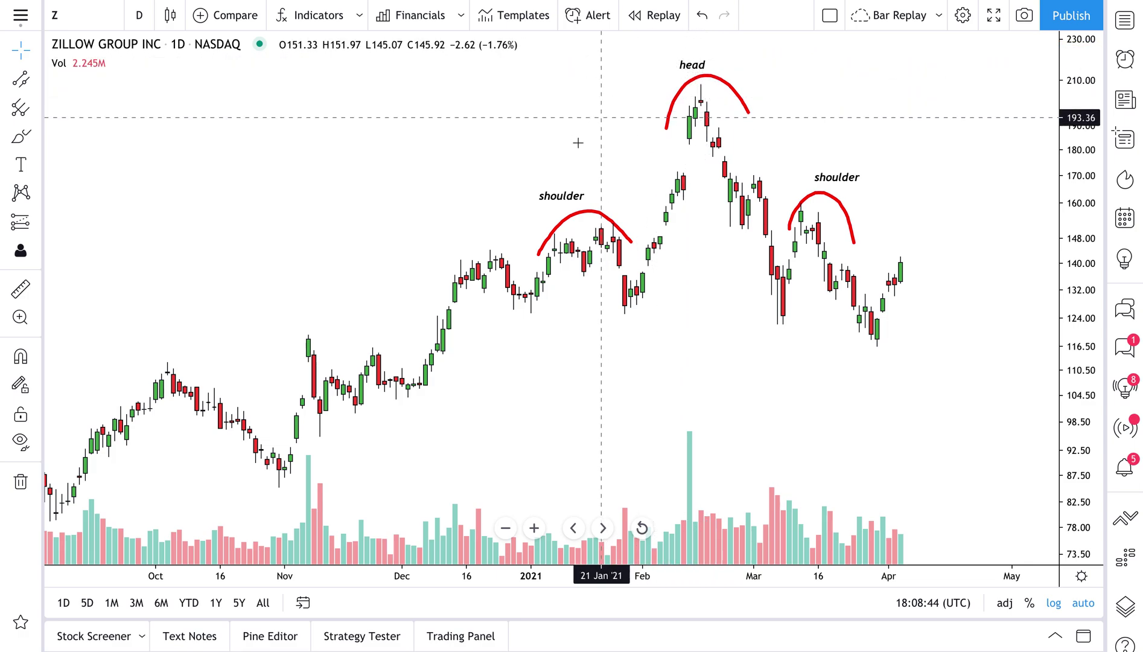
Step: Trace the left shoulder and the rise and fall of the head with Brush strokes, and undo those strokes
left_click(23, 138)
mouse_move(543, 263)
left_mouse_down()
mouse_move(599, 224)
mouse_move(625, 241)
left_mouse_up()
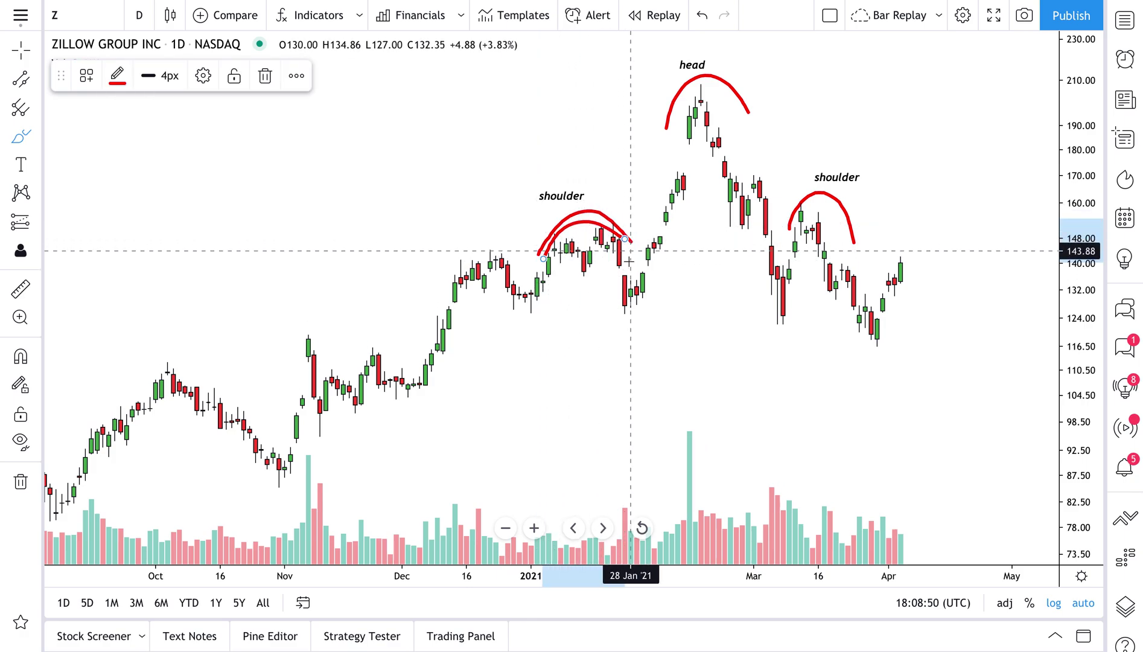
left_click_drag(626, 283, 679, 126)
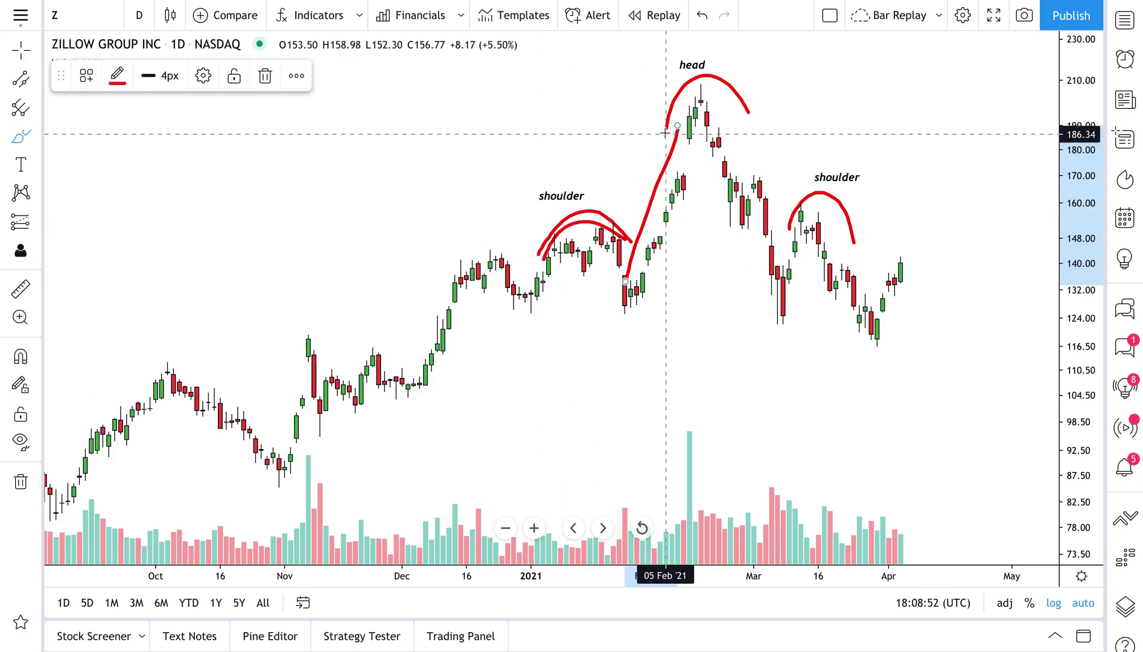
key("ctrl+z")
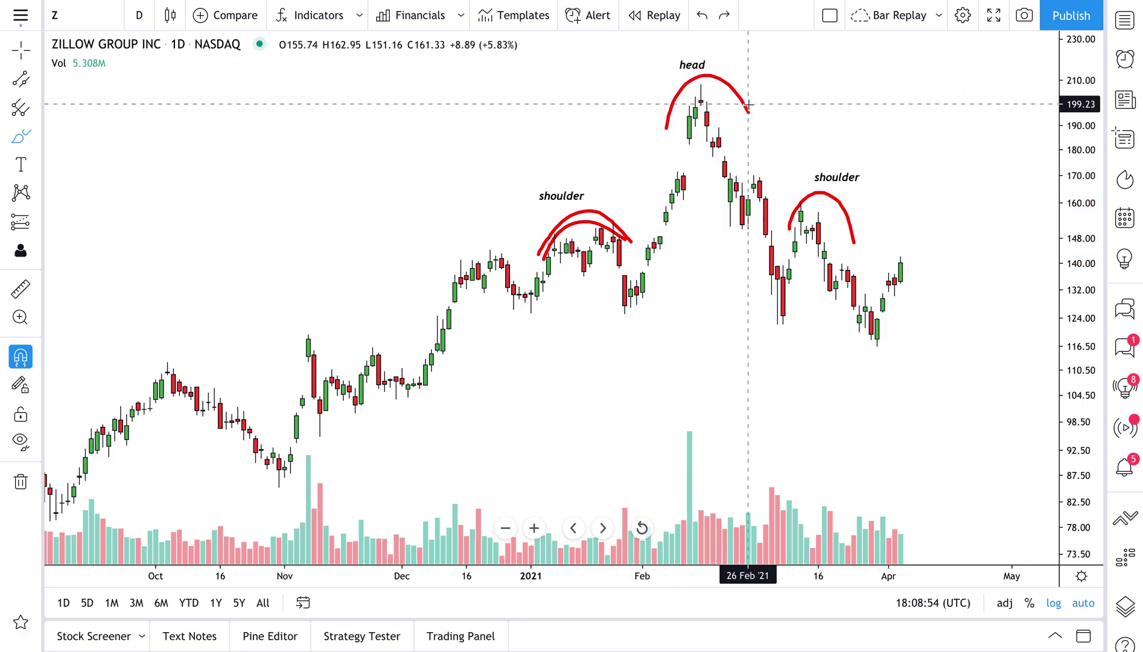
mouse_move(719, 105)
left_mouse_down()
mouse_move(755, 136)
mouse_move(775, 178)
left_mouse_up()
key("ctrl+z")
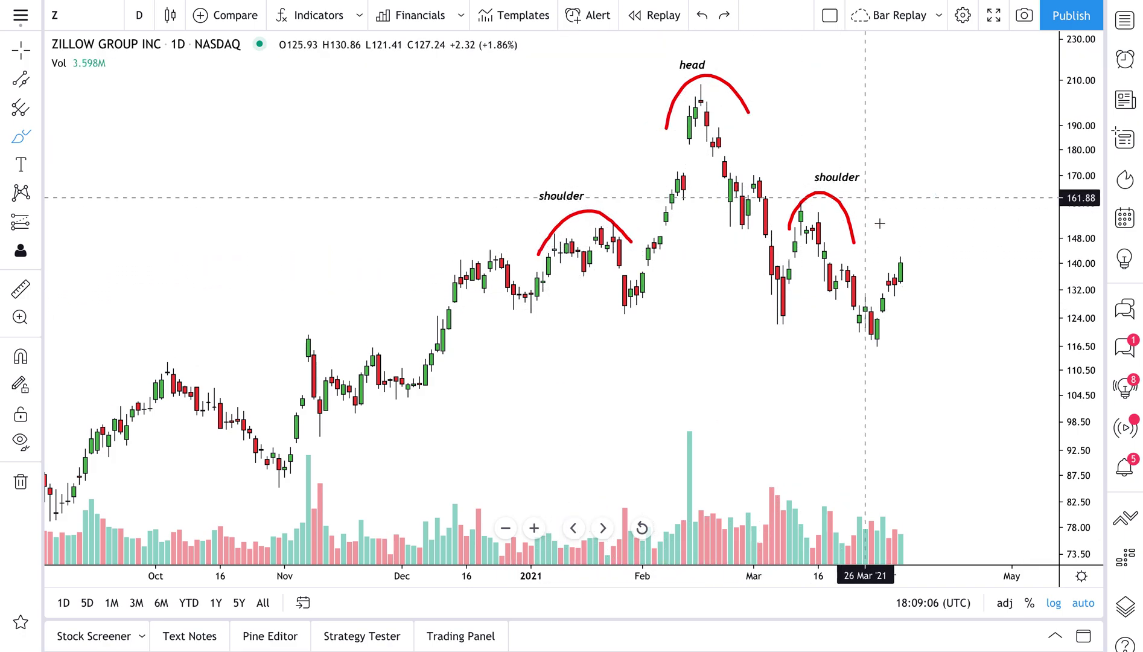
Step: Sketch a neckline under the pattern and a downward arrow from the right shoulder through it, and undo these strokes
left_click_drag(441, 310, 896, 296)
mouse_move(818, 225)
left_mouse_down()
mouse_move(856, 335)
mouse_move(871, 343)
left_mouse_up()
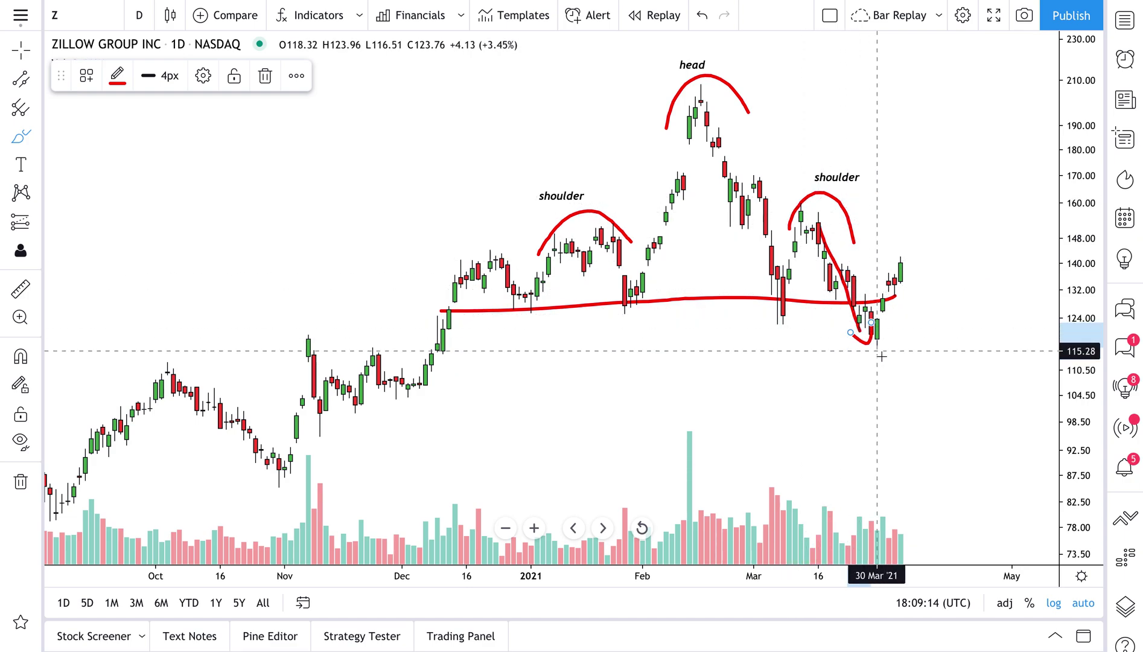
key("ctrl+z")
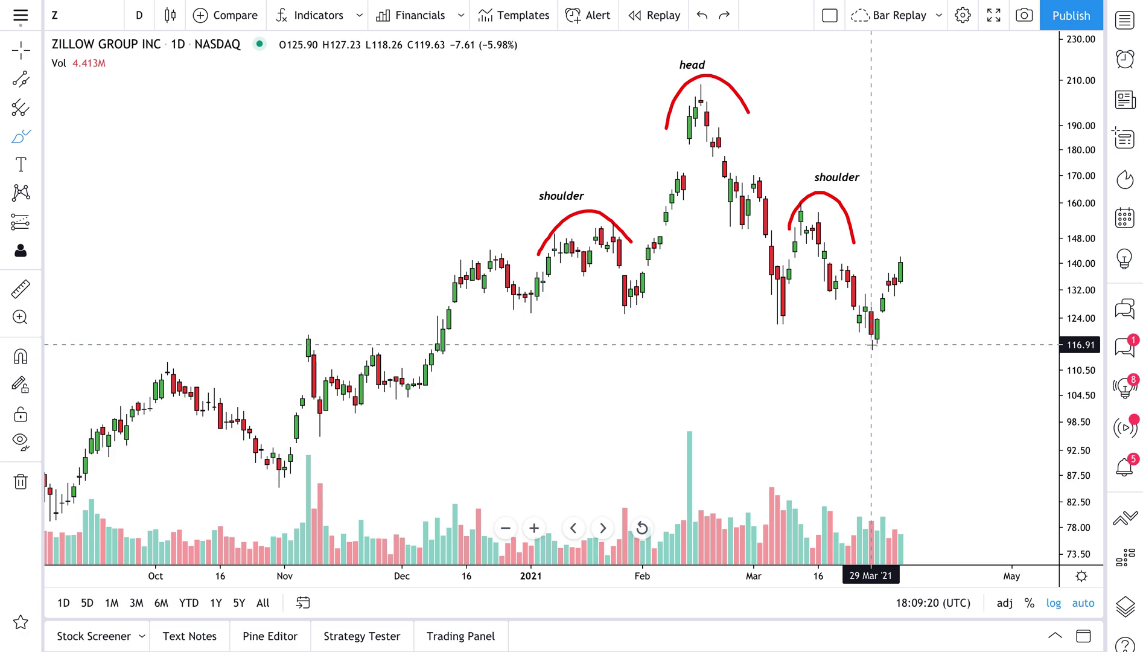
Step: Invert the price scale, sketch a neckline with an upward breakout arrow, and undo the strokes and the inversion
key("alt+i")
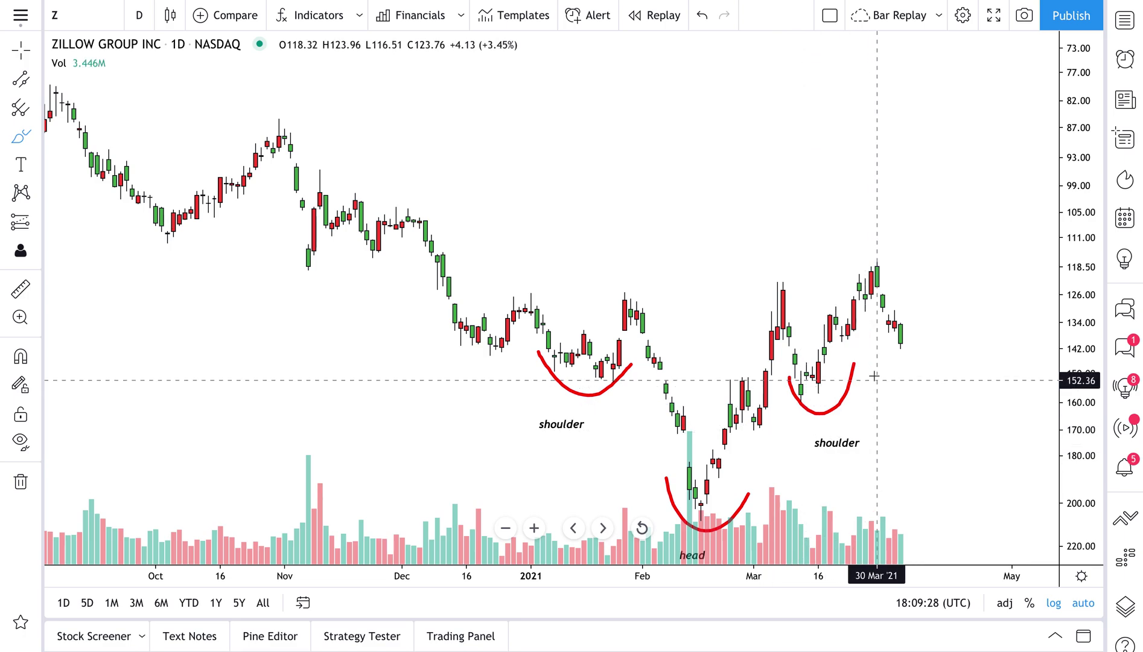
mouse_move(512, 294)
left_mouse_down()
mouse_move(643, 281)
mouse_move(942, 298)
left_mouse_up()
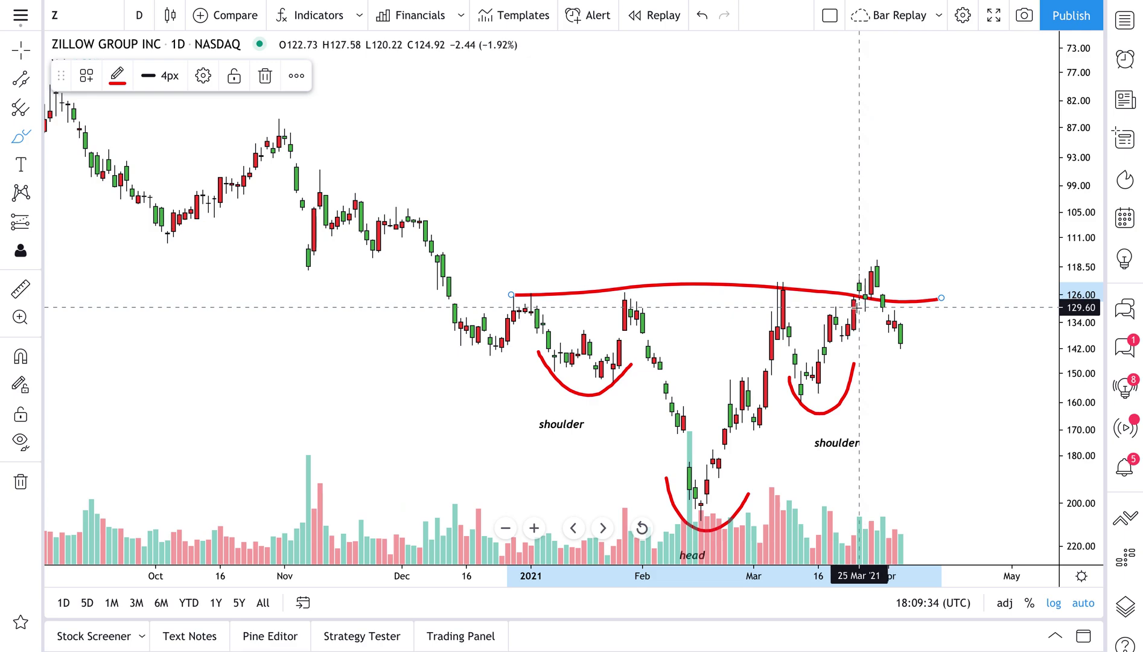
mouse_move(855, 326)
left_mouse_down()
mouse_move(904, 202)
mouse_move(916, 238)
left_mouse_up()
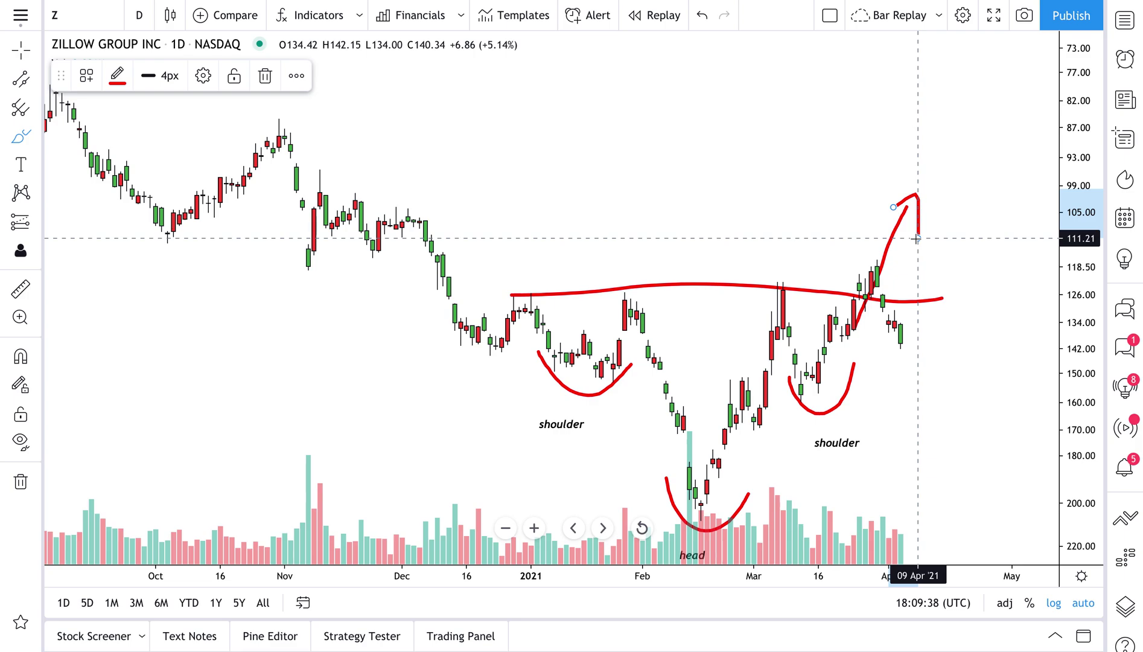
key("ctrl+z")
key("ctrl+z")
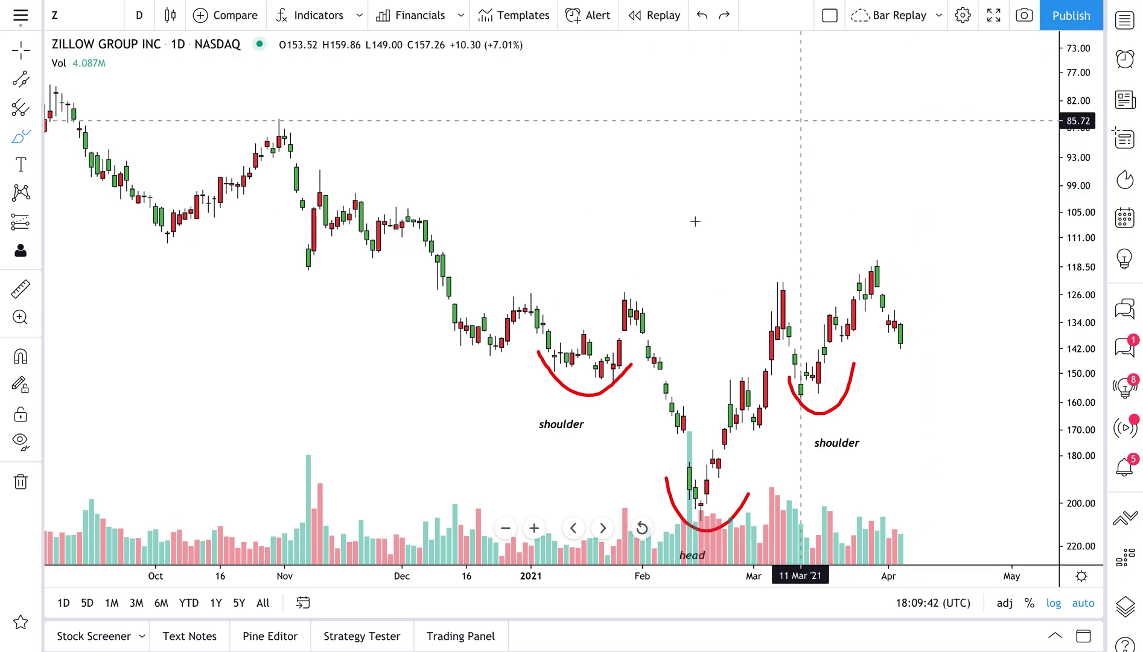
key("alt+i")
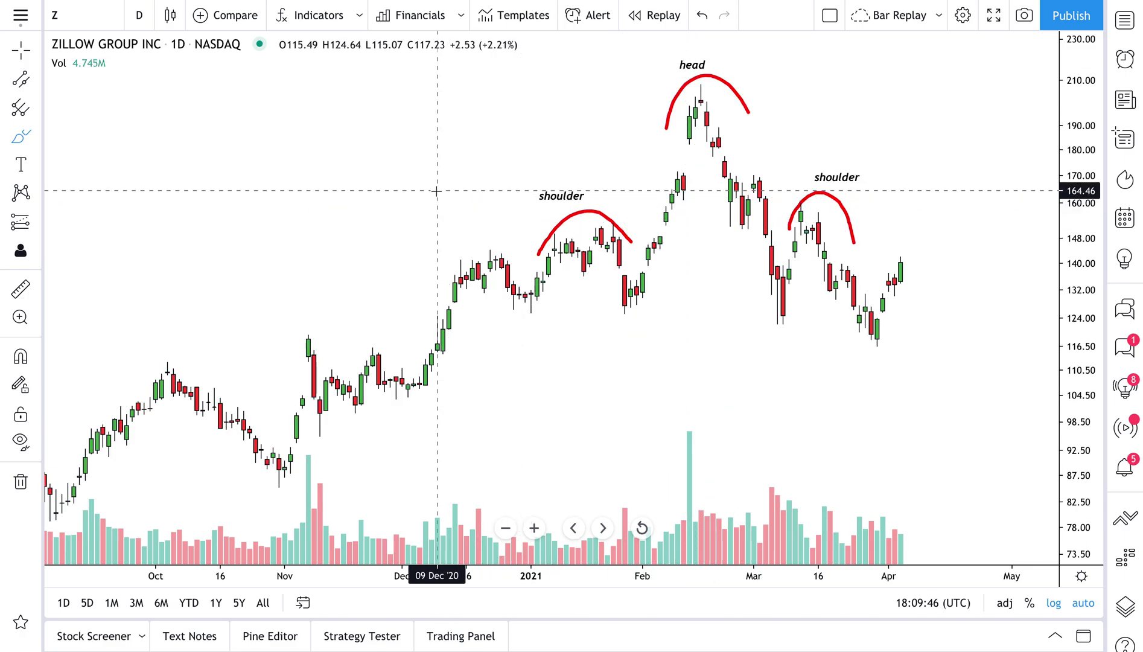
Step: Draw a smiley-faced head with a neck, rounded shoulders and two arms with hands in the empty area beyond the latest candles
scroll(437, 191, "up", 1)
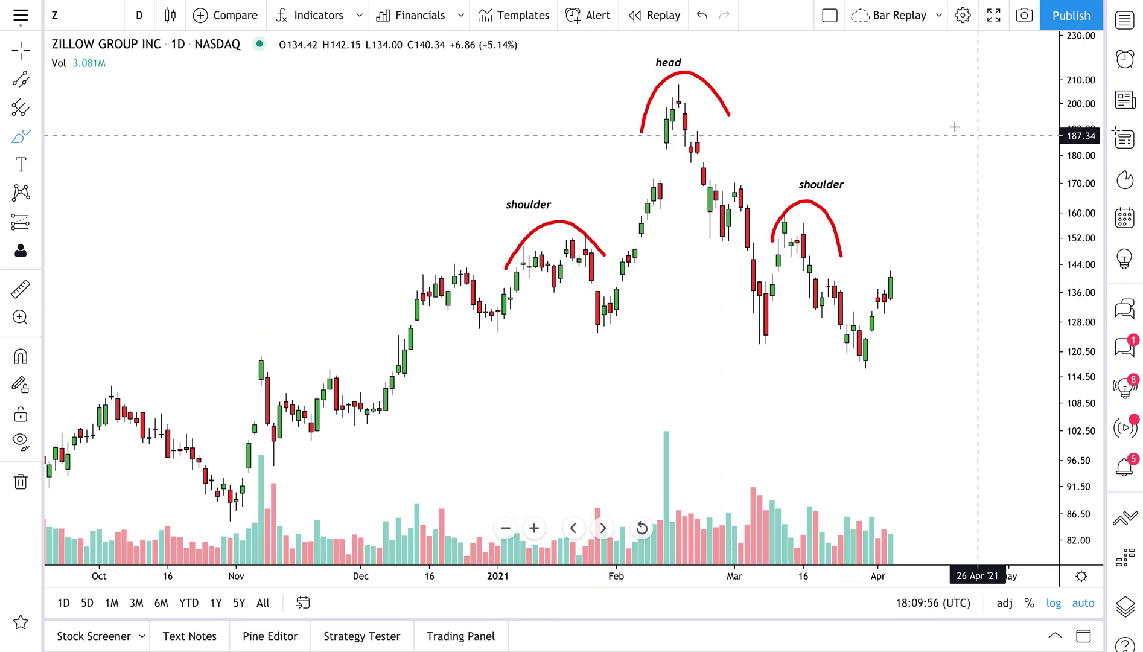
scroll(758, 186, "up", 5)
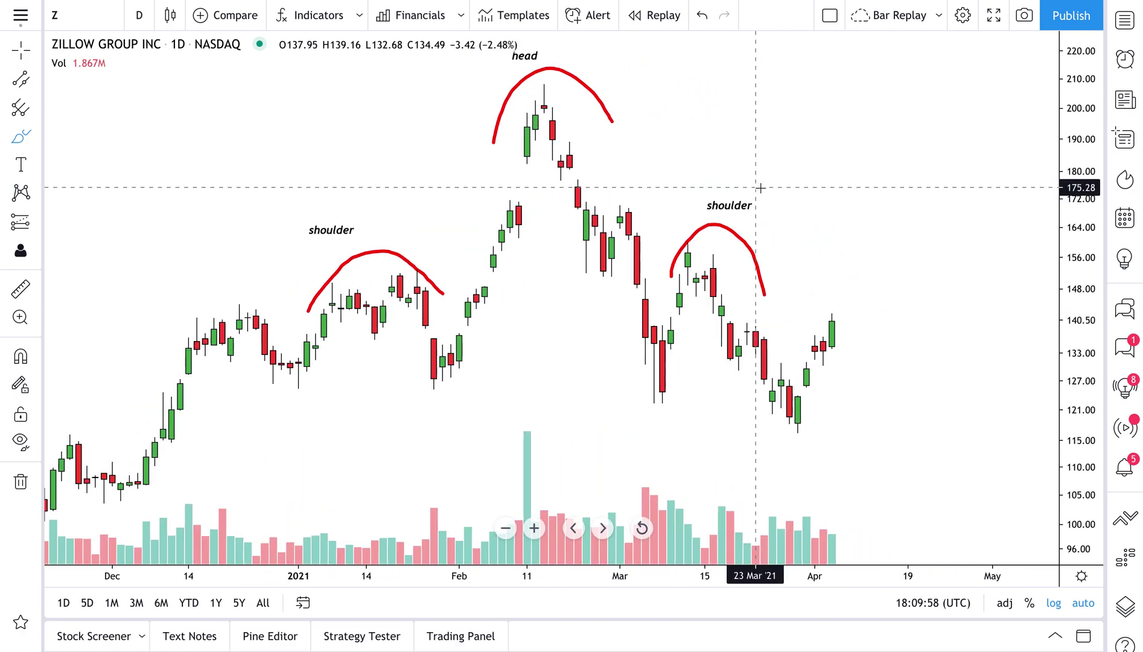
mouse_move(868, 63)
left_mouse_down()
mouse_move(804, 94)
mouse_move(903, 64)
mouse_move(874, 62)
mouse_move(866, 104)
mouse_move(892, 95)
left_mouse_up()
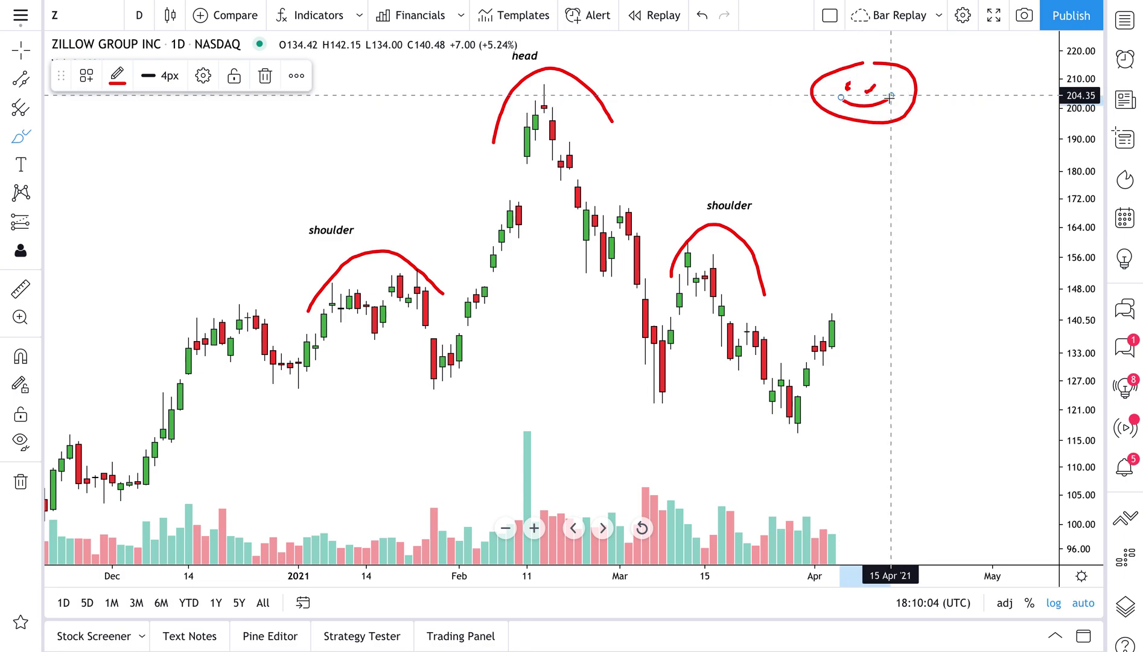
mouse_move(866, 134)
left_mouse_down()
mouse_move(796, 125)
mouse_move(781, 220)
left_mouse_up()
mouse_move(790, 164)
left_mouse_down()
mouse_move(794, 206)
mouse_move(773, 220)
mouse_move(778, 254)
mouse_move(789, 247)
left_mouse_up()
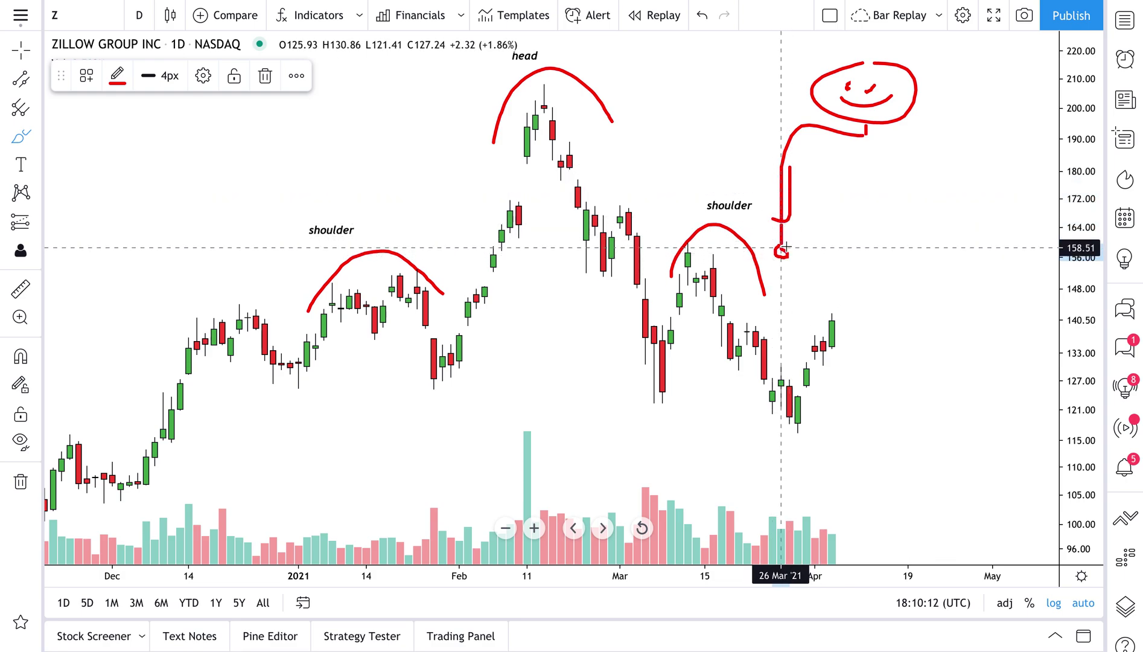
mouse_move(866, 129)
left_mouse_down()
mouse_move(918, 127)
mouse_move(967, 199)
mouse_move(970, 228)
left_mouse_up()
mouse_move(942, 175)
left_mouse_down()
mouse_move(950, 235)
mouse_move(968, 237)
mouse_move(977, 266)
mouse_move(960, 255)
left_mouse_up()
Step: Complete the sketched figure with a waistline, two legs, feet and a belt line below the waist
left_click_drag(801, 223, 951, 229)
left_click_drag(797, 229, 815, 349)
left_click_drag(941, 238, 951, 374)
left_click_drag(882, 330, 883, 387)
mouse_move(806, 350)
left_mouse_down()
mouse_move(799, 391)
mouse_move(993, 387)
mouse_move(925, 388)
left_mouse_up()
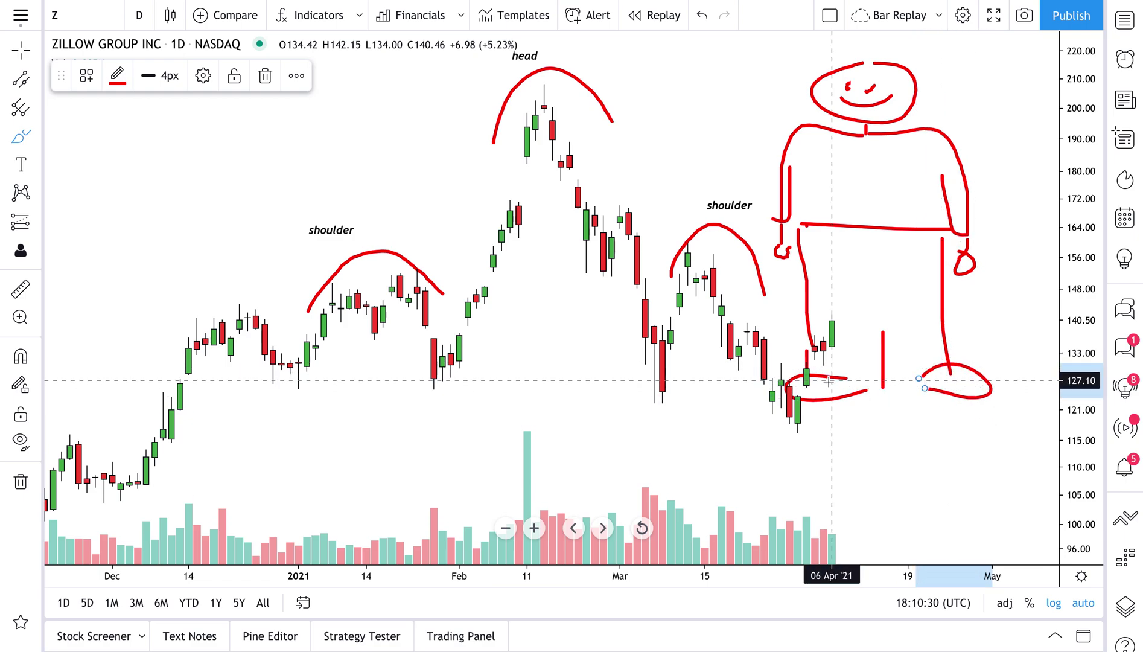
left_click_drag(801, 241, 933, 236)
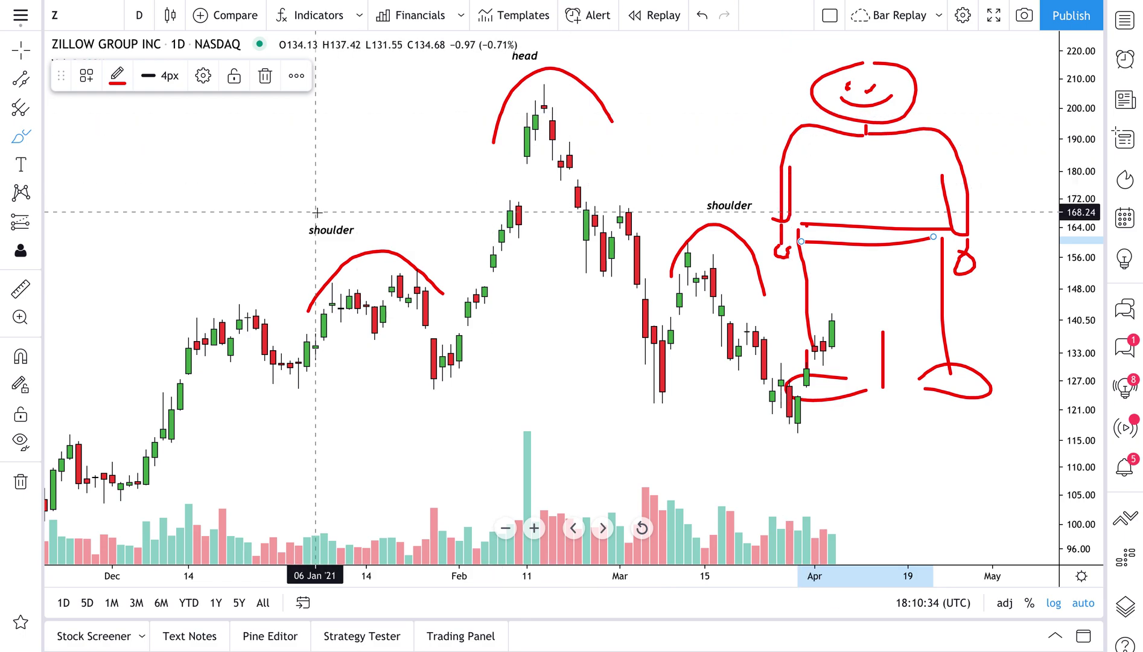
Step: Place copies of the January shoulder label above both shoulders of the sketched figure
left_click(21, 52)
left_click(337, 233)
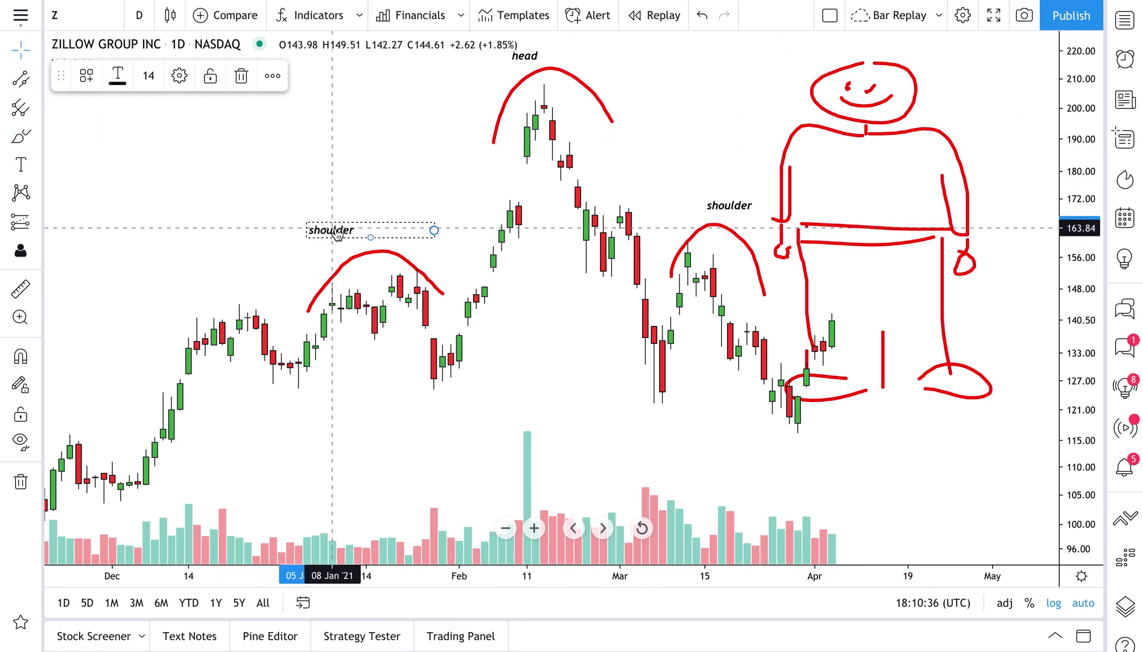
mouse_move(337, 233)
left_mouse_down()
mouse_move(725, 156)
mouse_move(788, 116)
left_mouse_up()
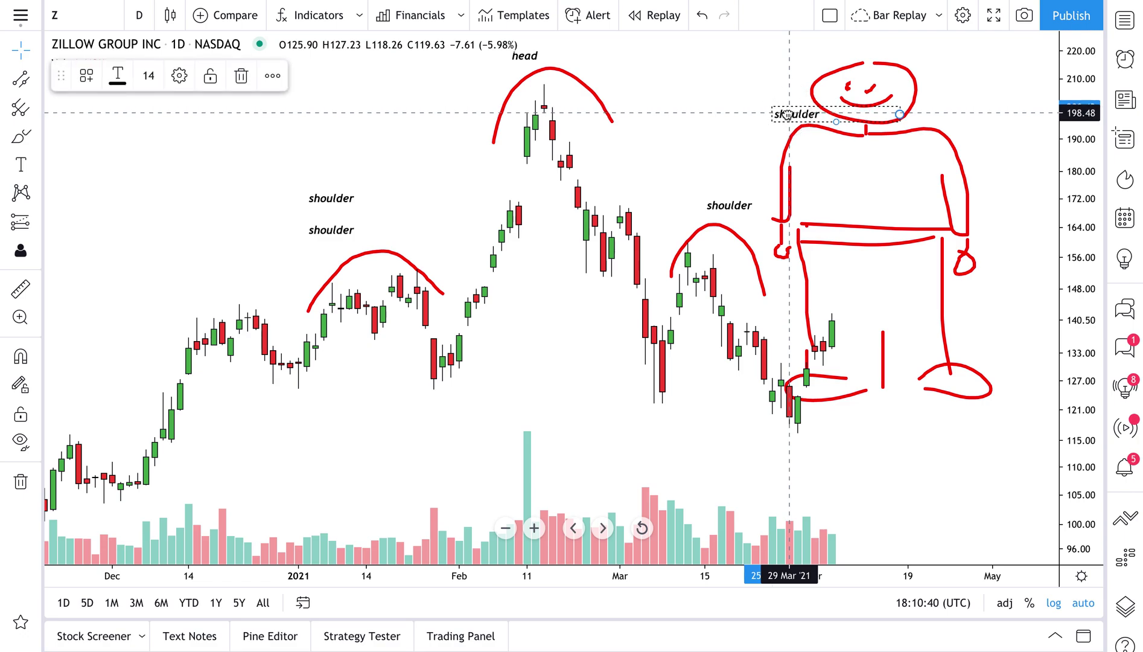
left_click_drag(332, 198, 967, 115)
Step: Move the head label from the February peak to centre it above the sketched figure's face
left_click(522, 63)
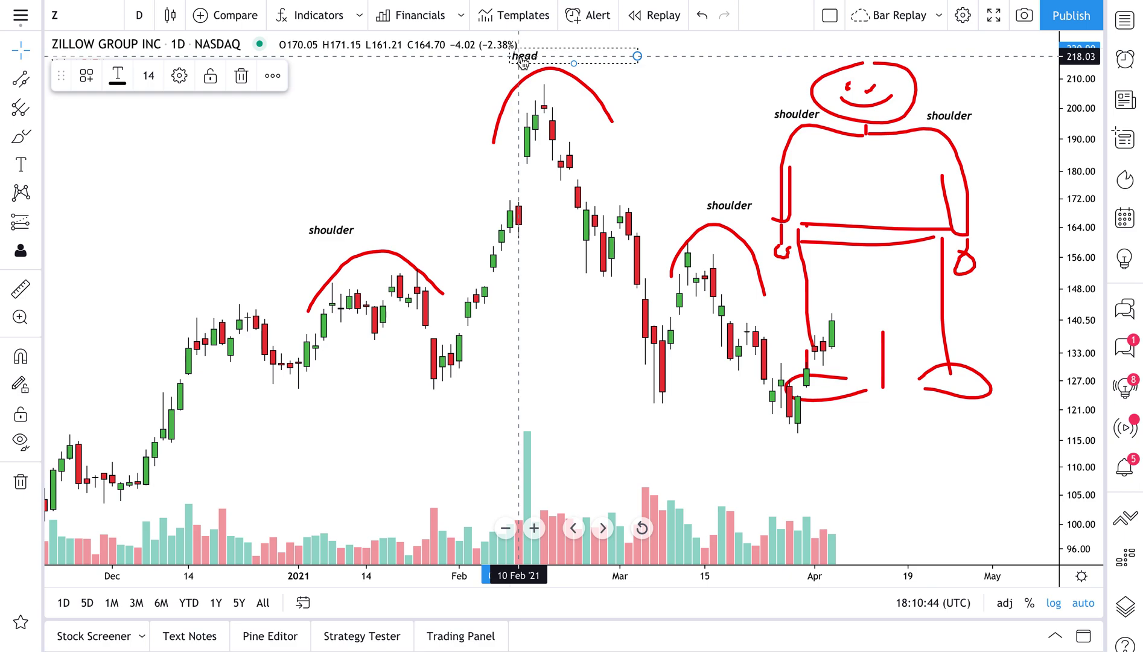
left_click_drag(523, 63, 840, 56)
left_click(771, 69)
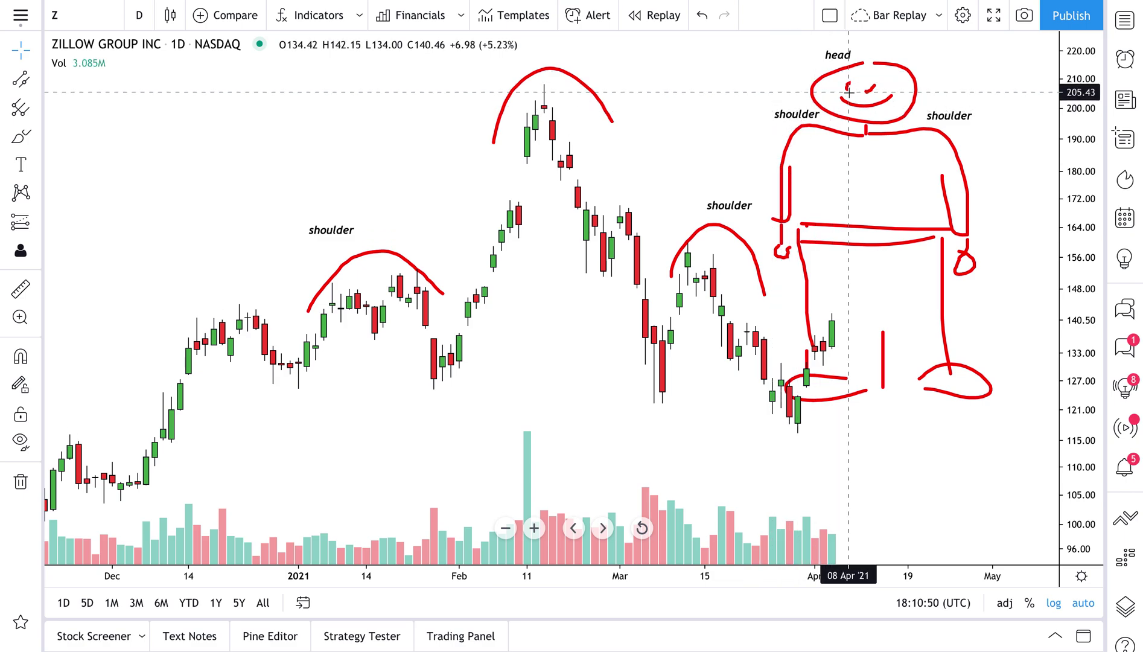
left_click(832, 56)
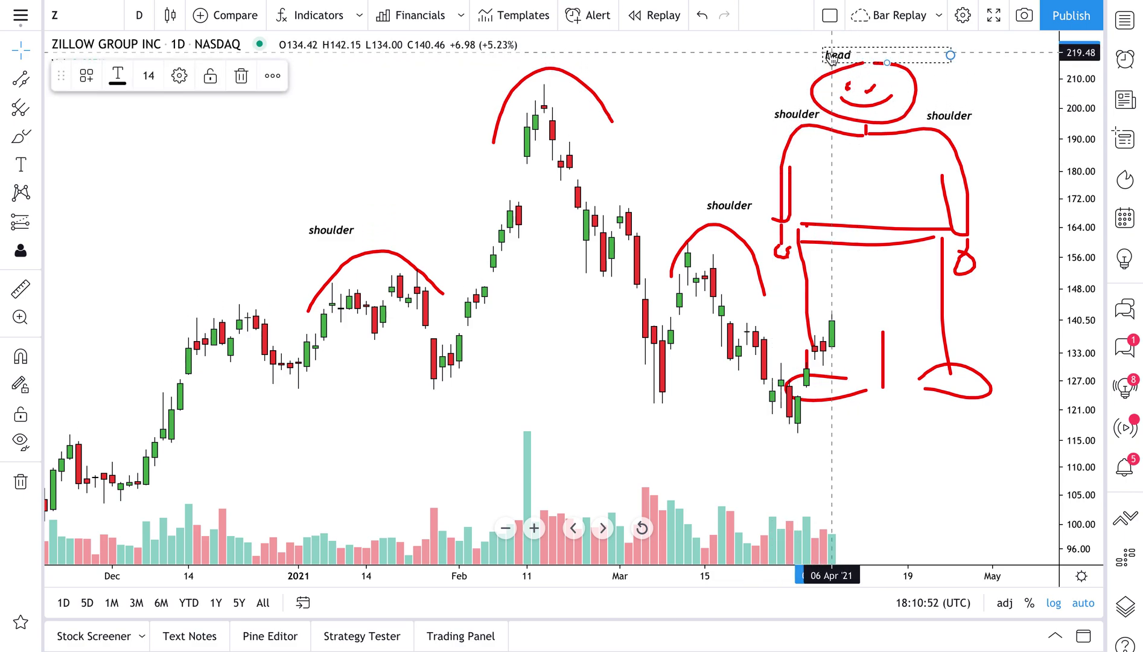
left_click_drag(848, 61, 874, 61)
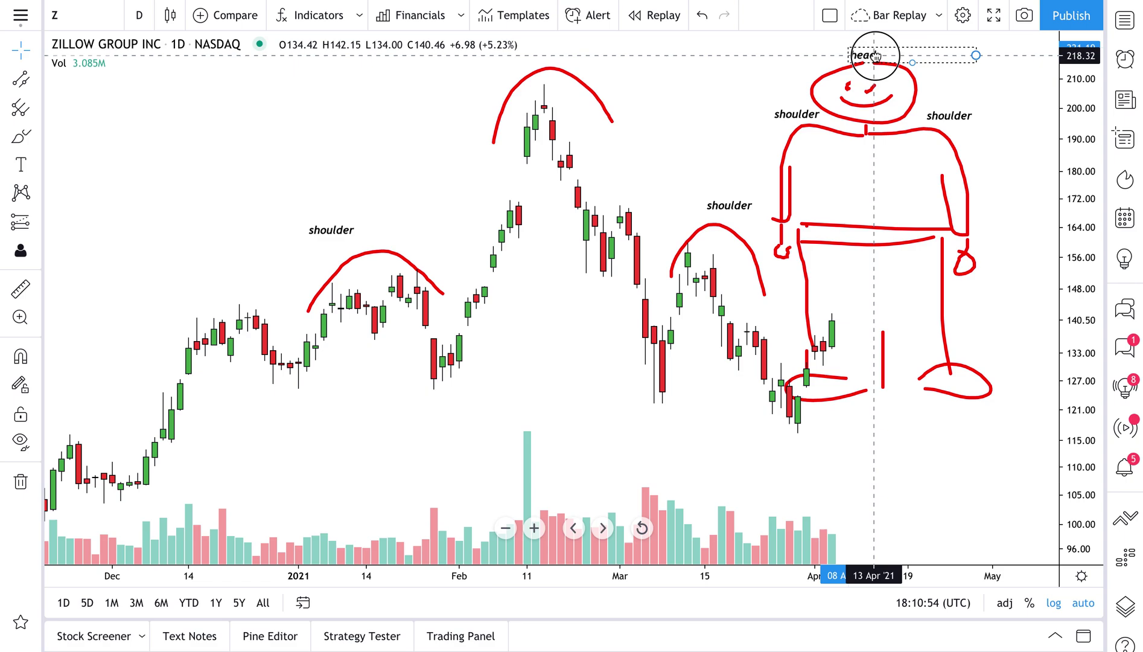
left_click(799, 56)
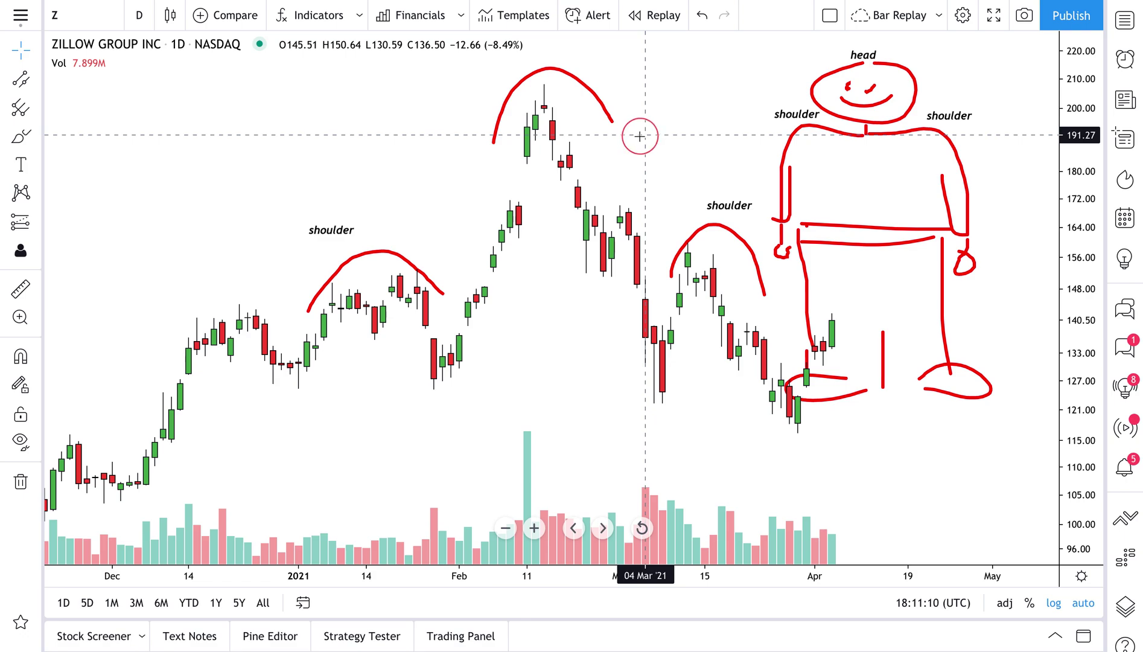
Step: Delete the red Brush arc over the February peak
left_click(527, 77)
left_click(529, 93)
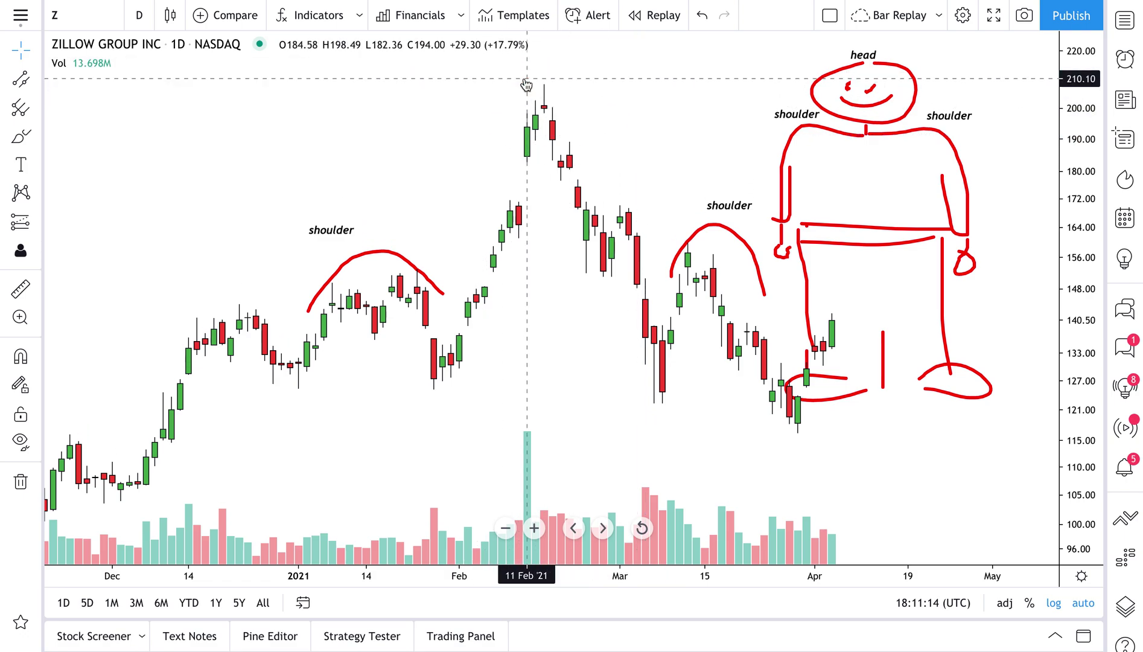
Step: Delete the shoulder labels and the red Brush arcs over the January and March peaks
left_click(343, 239)
key("Delete")
left_click(358, 258)
key("Delete")
left_click(731, 206)
key("Delete")
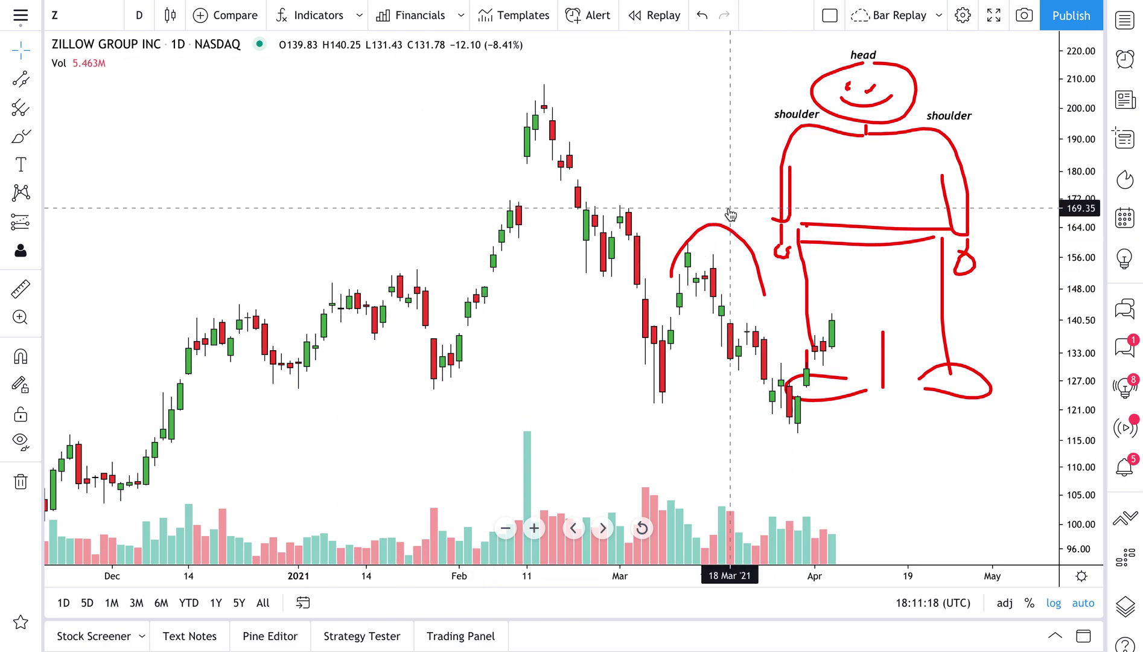
left_click(714, 227)
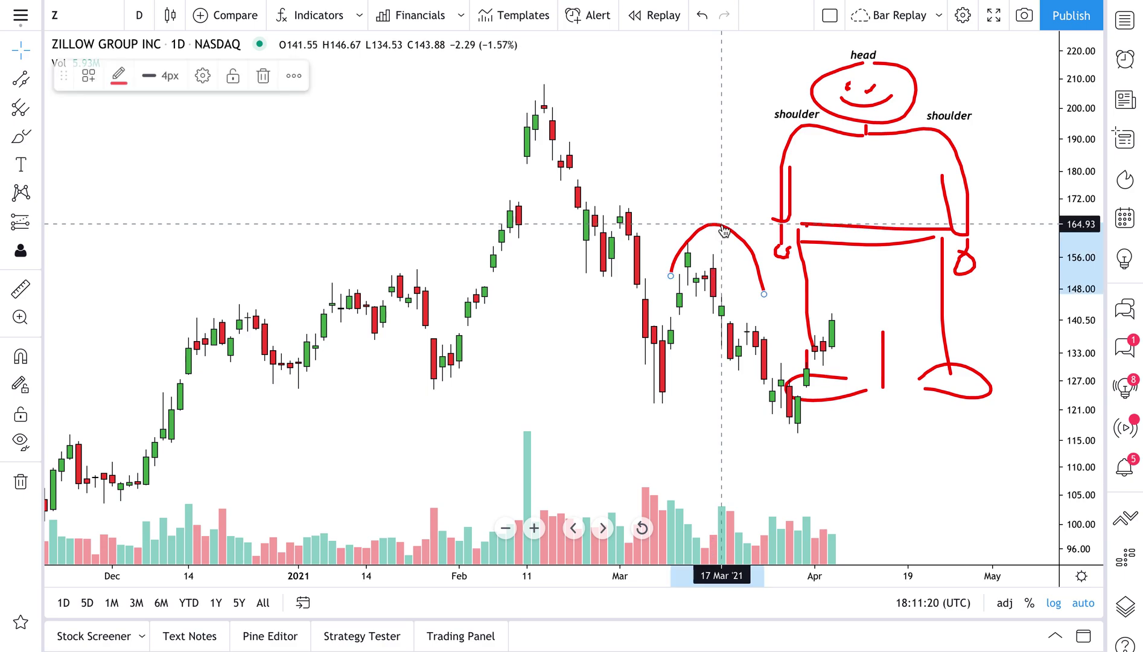
key("Delete")
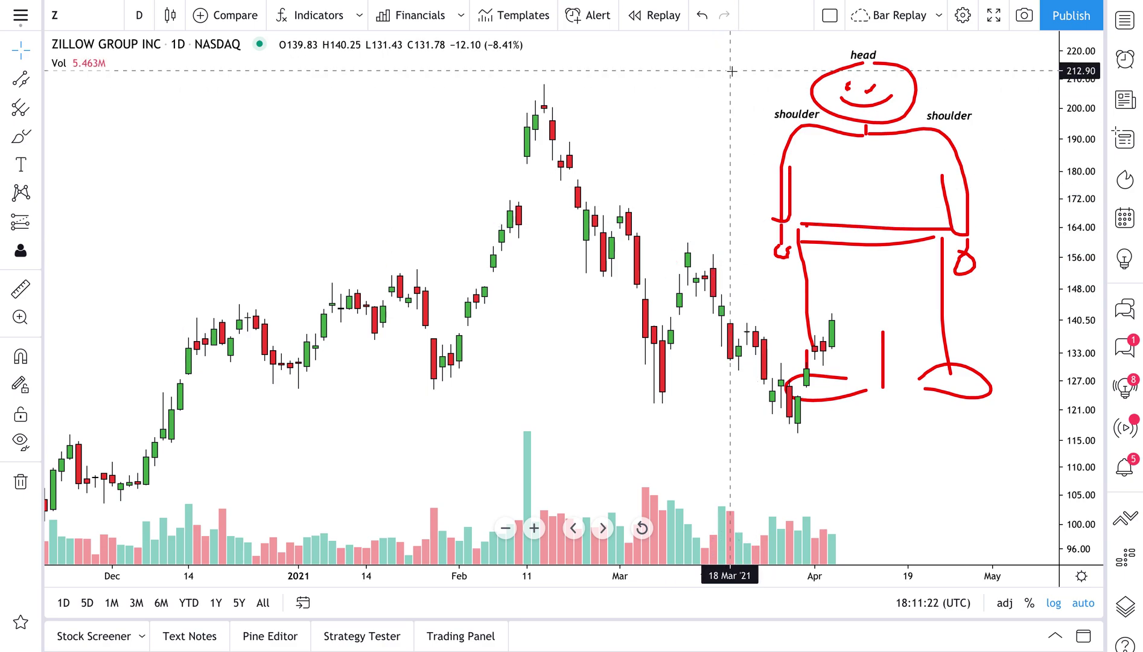
Step: Delete all remaining brush strokes and text labels of the sketched human figure, including its head outline and head label
mouse_move(729, 73)
left_mouse_down()
mouse_move(967, 320)
mouse_move(967, 342)
mouse_move(1026, 440)
left_mouse_up()
key("Delete")
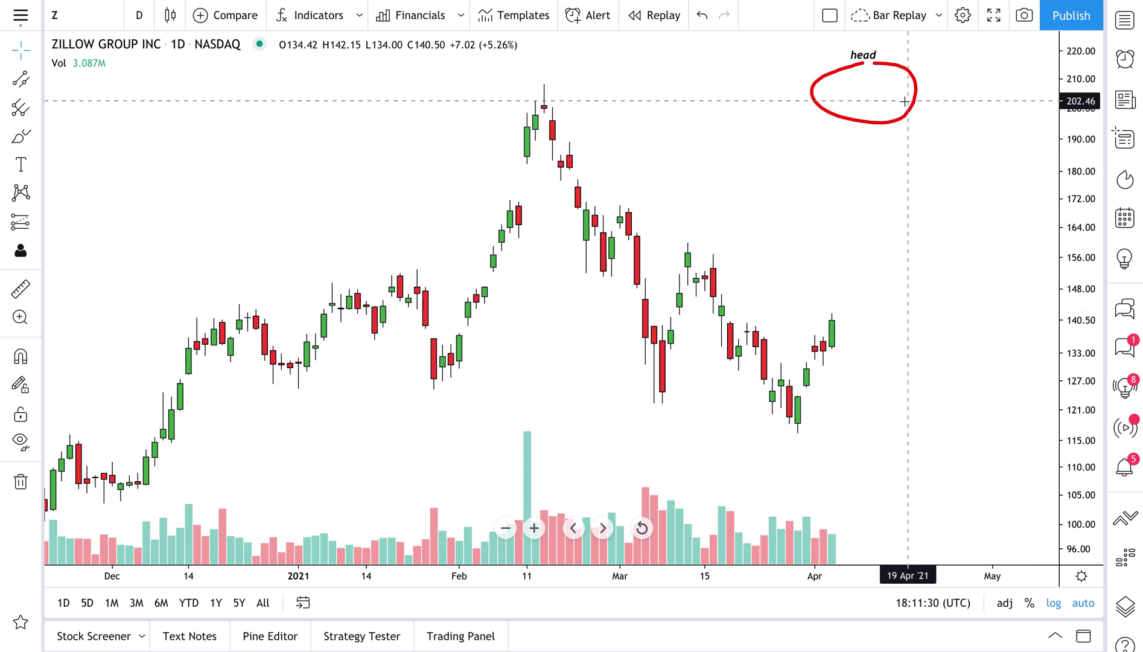
left_click(863, 56)
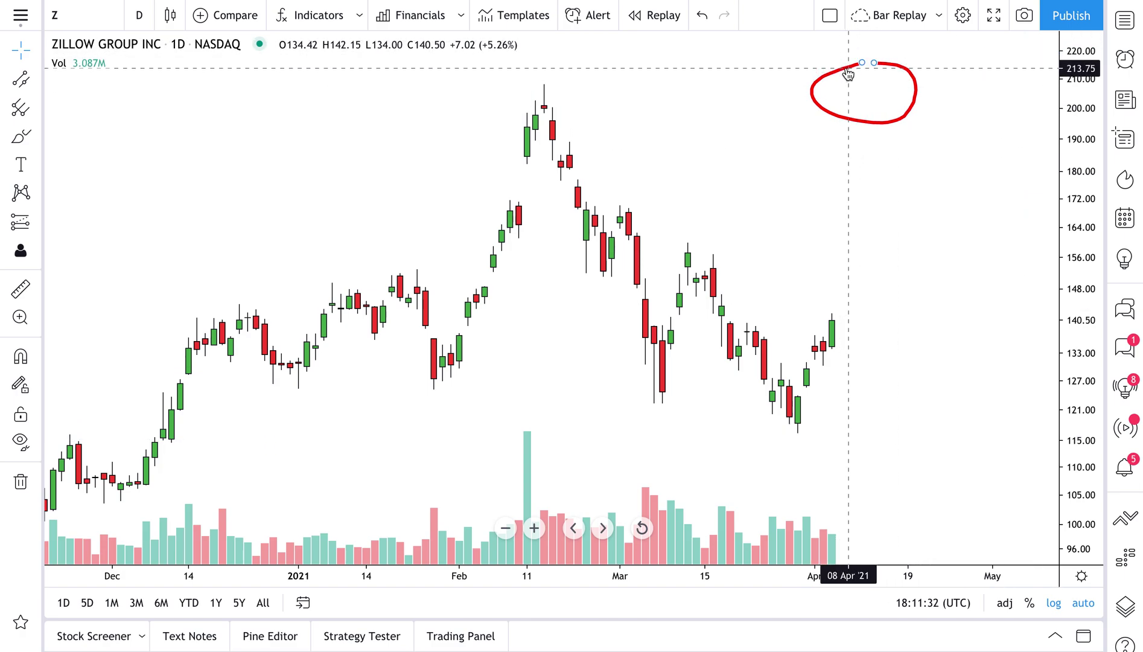
key("Delete")
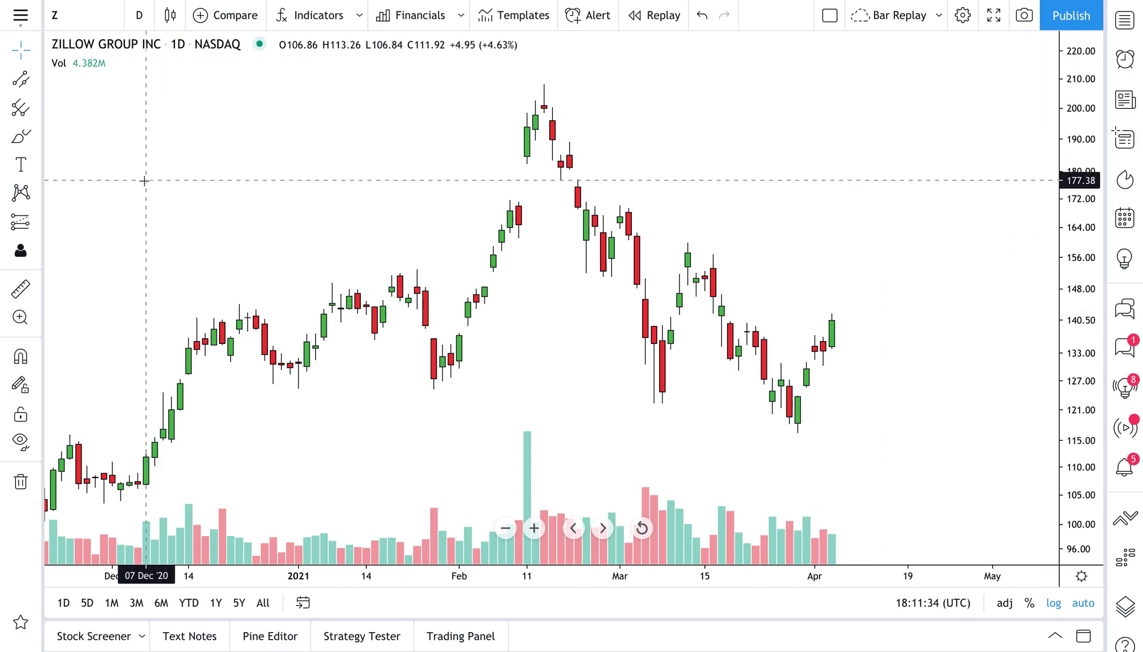
left_click(37, 194)
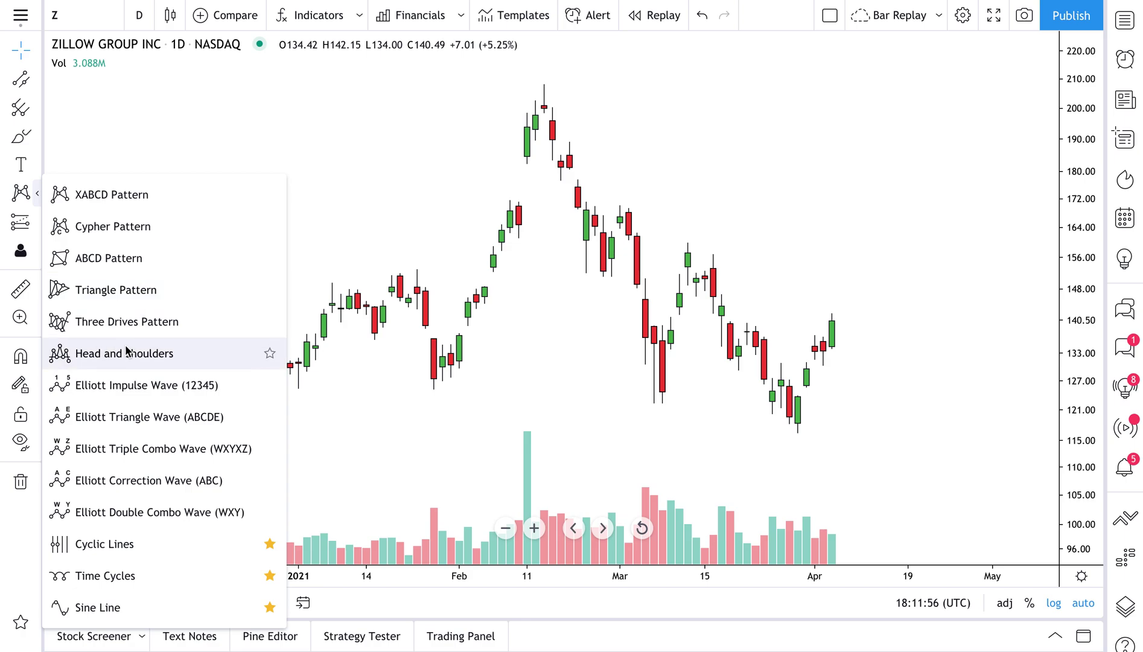
left_click(83, 355)
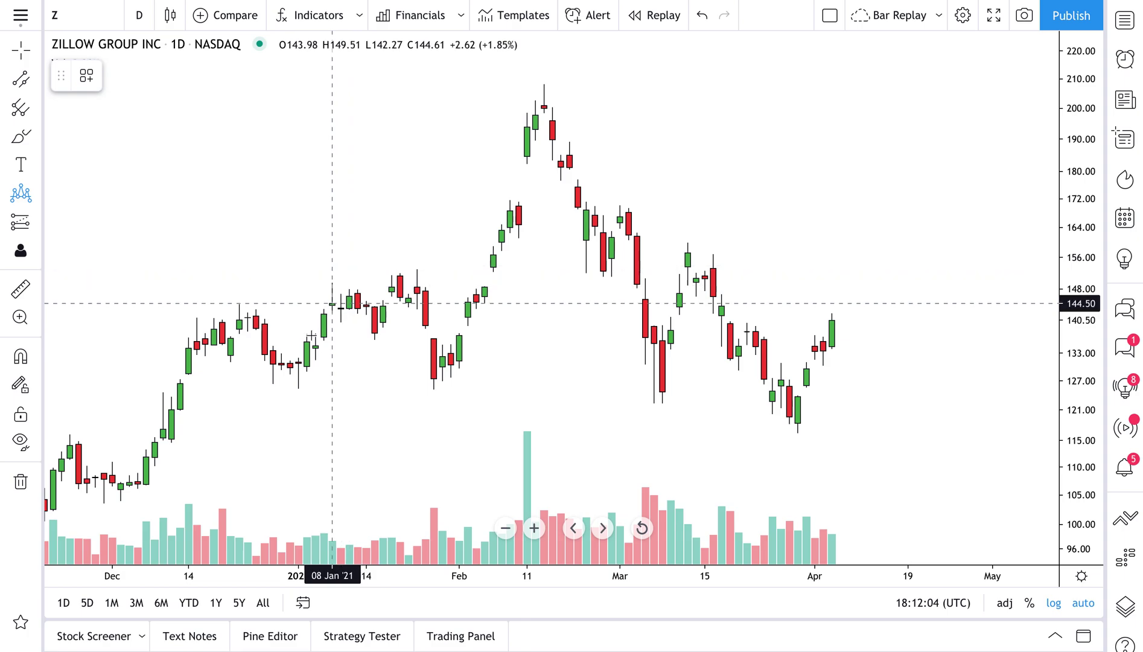
left_click(299, 370)
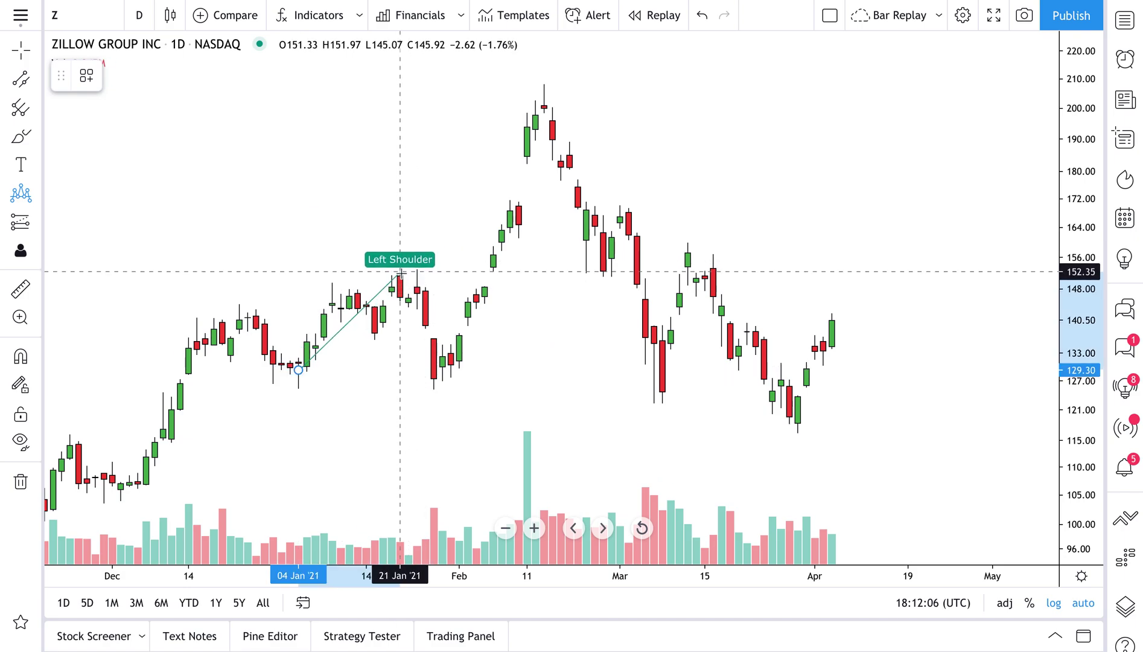
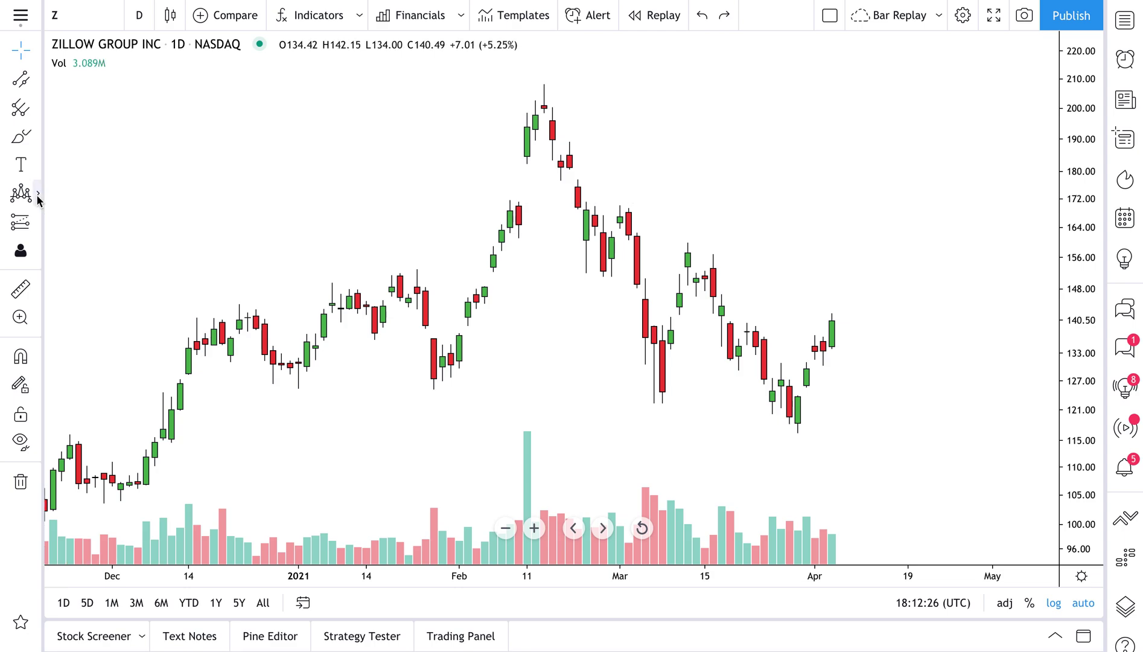
left_click(37, 196)
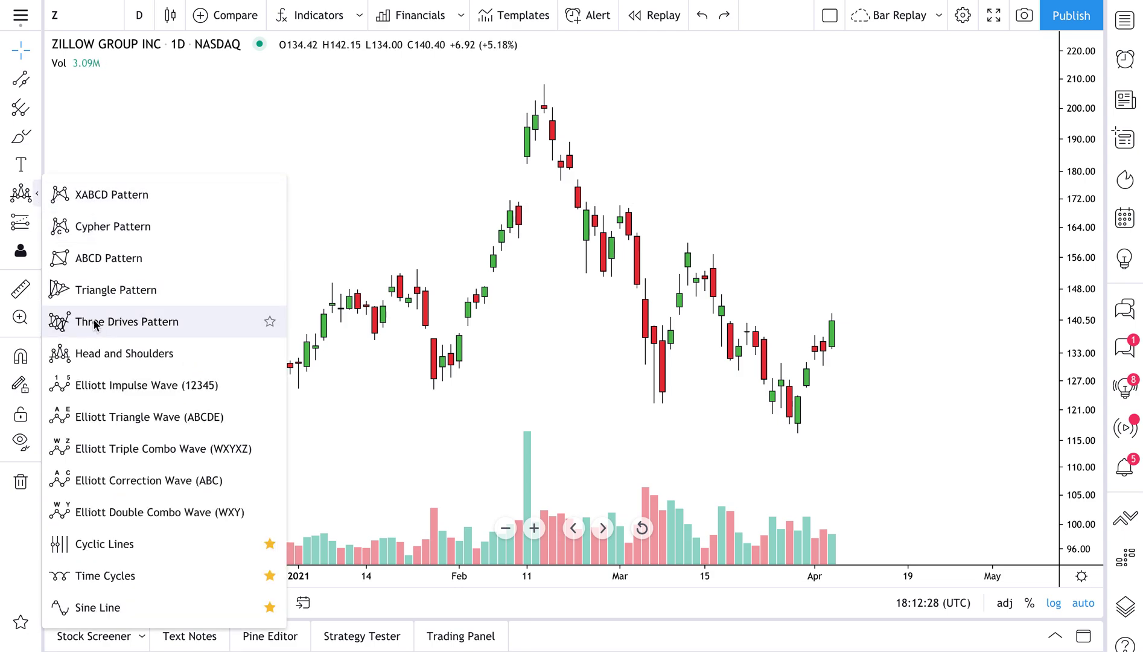
left_click(121, 354)
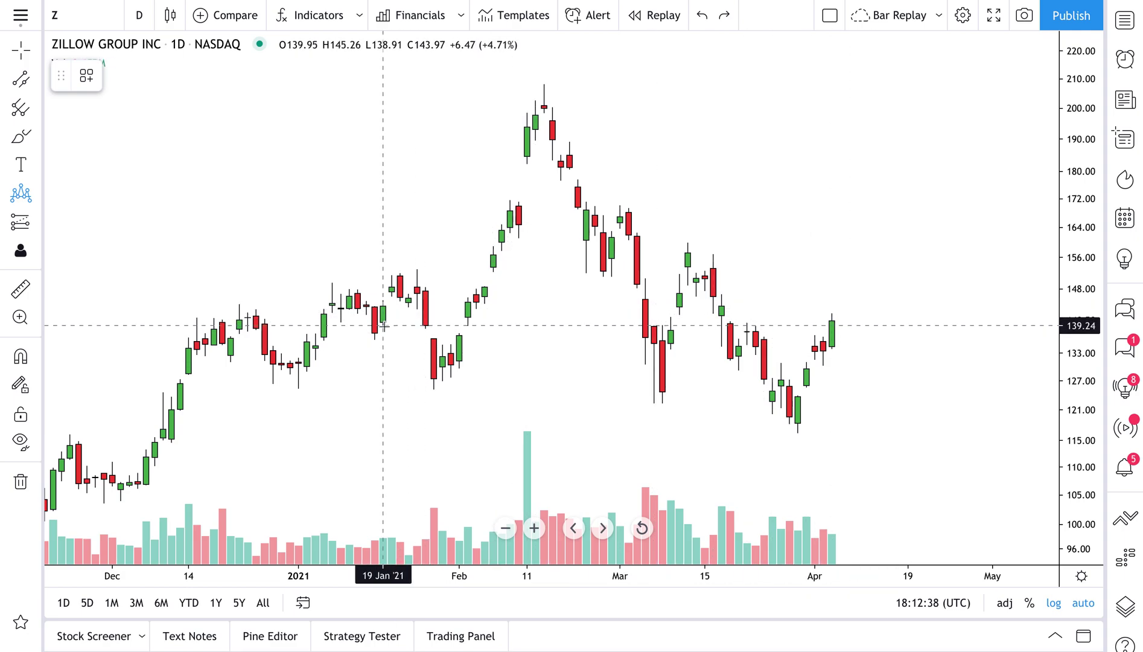
Step: Sketch trial Brush arcs over the January shoulder and undo them
left_click(21, 136)
mouse_move(306, 302)
left_mouse_down()
mouse_move(406, 249)
mouse_move(436, 277)
left_mouse_up()
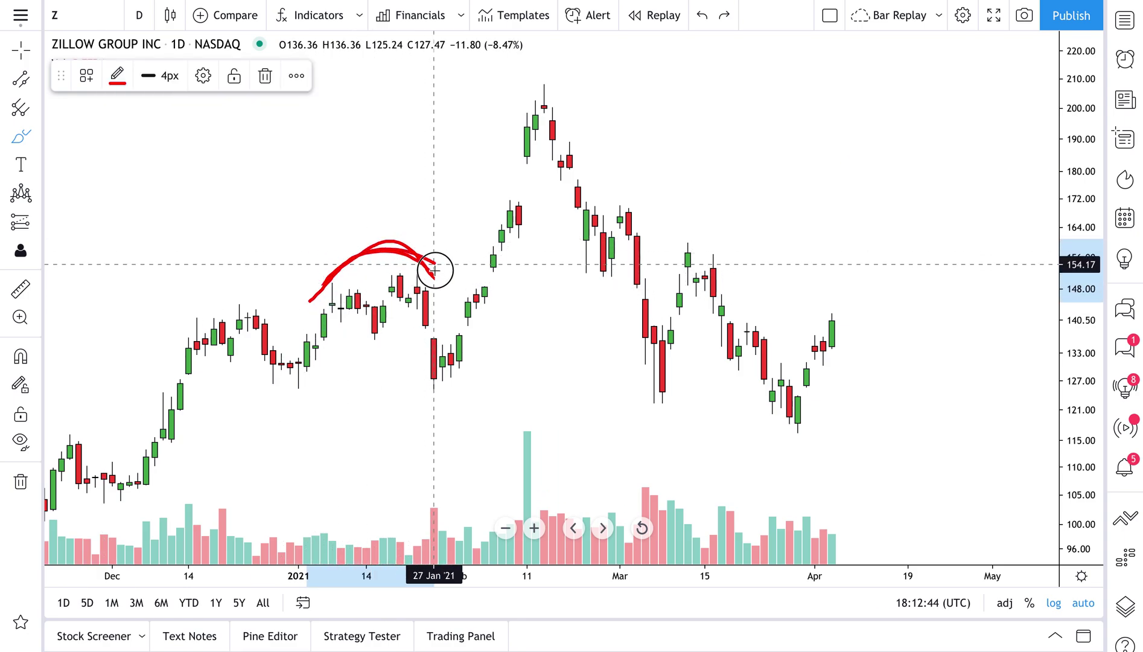
key("ctrl+z")
mouse_move(315, 307)
left_mouse_down()
mouse_move(383, 269)
mouse_move(427, 283)
mouse_move(434, 300)
left_mouse_up()
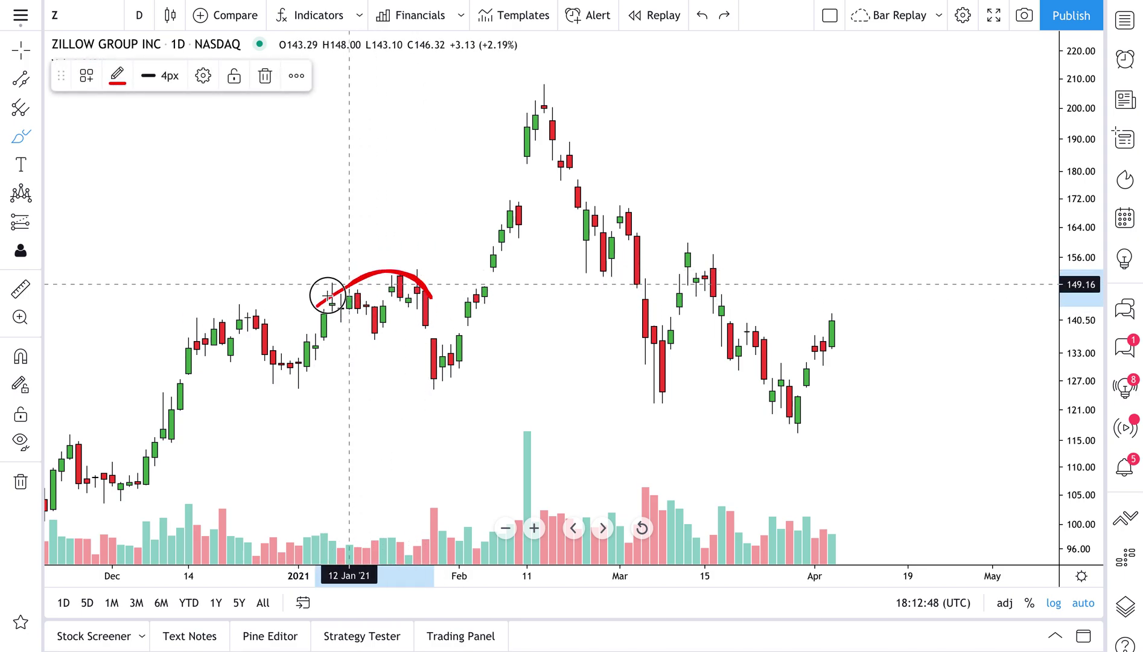
key("ctrl+z")
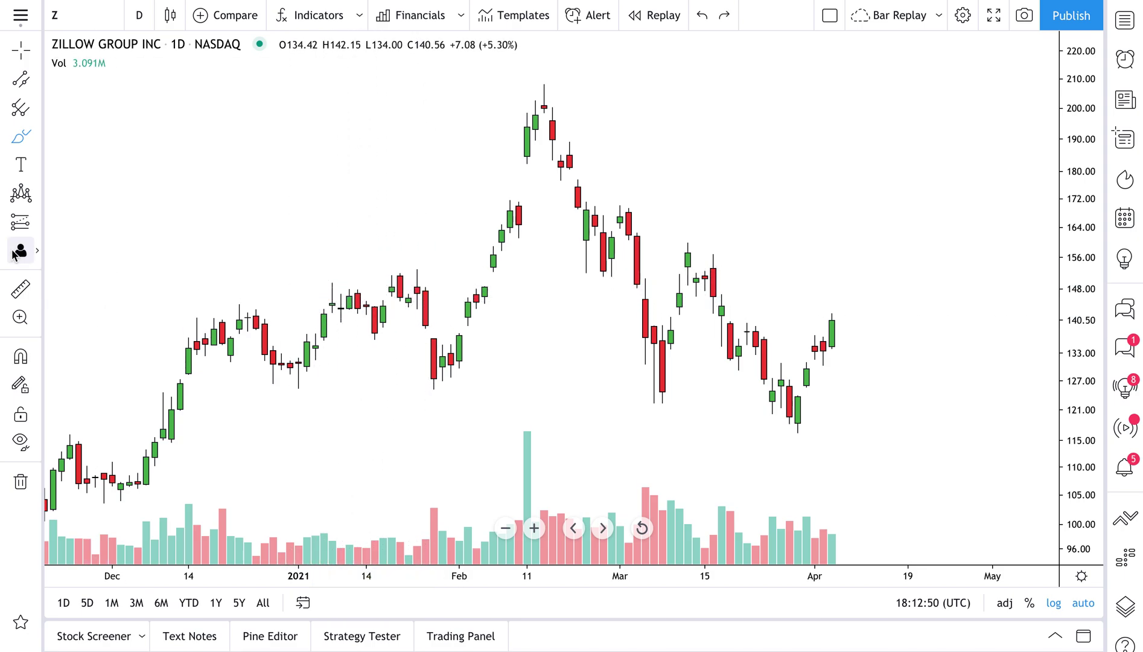
Step: Begin a Head and Shoulders pattern at the 4 January low, with the left shoulder on 21 January, a low on 29 January and the head on 16 February
left_click(20, 196)
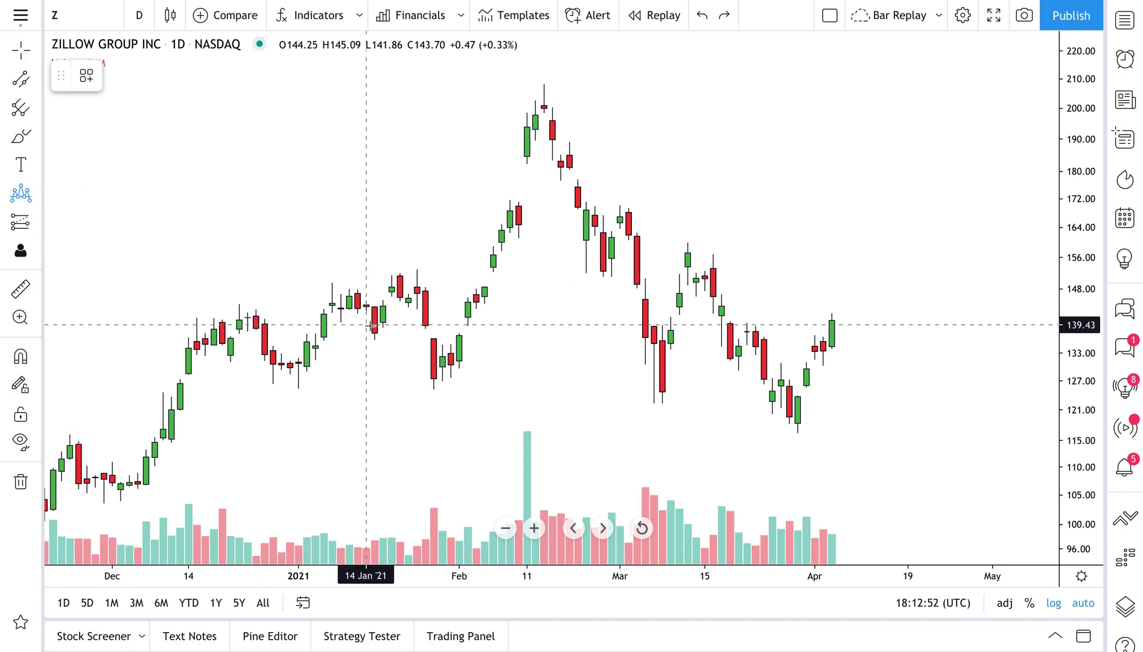
left_click(298, 366)
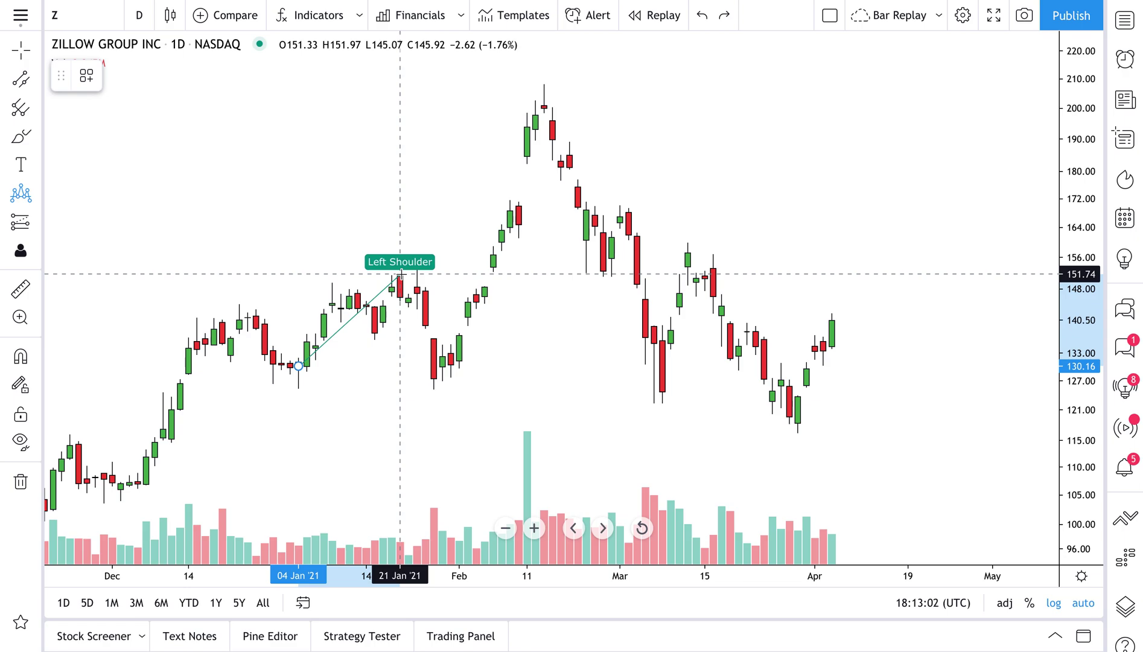
left_click(400, 274)
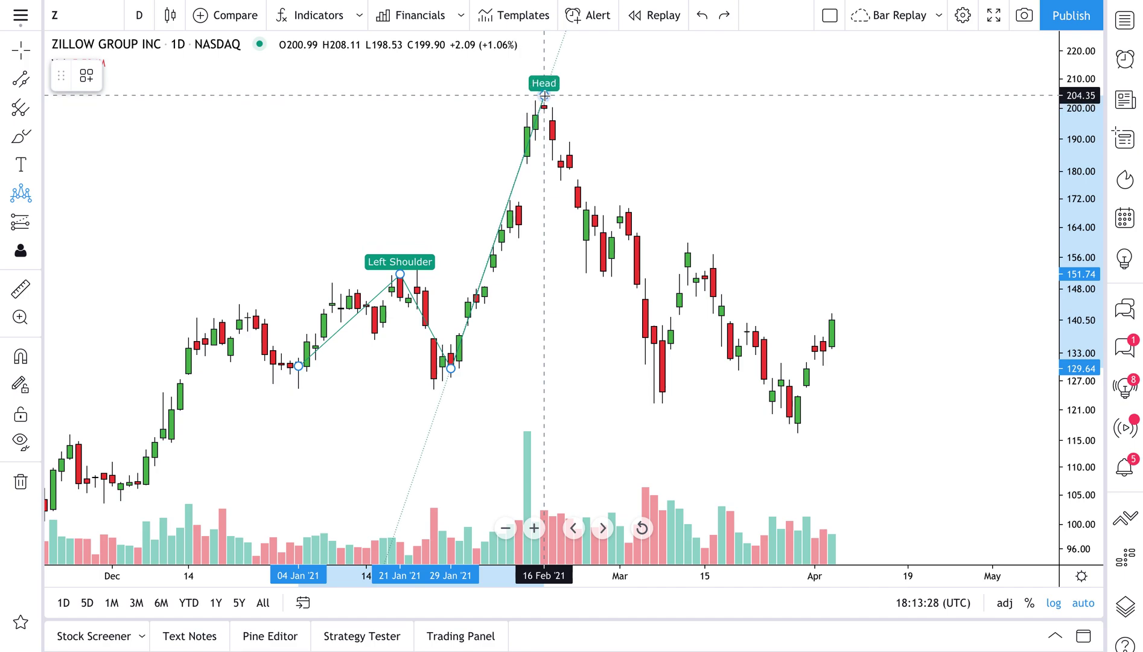
left_click(543, 95)
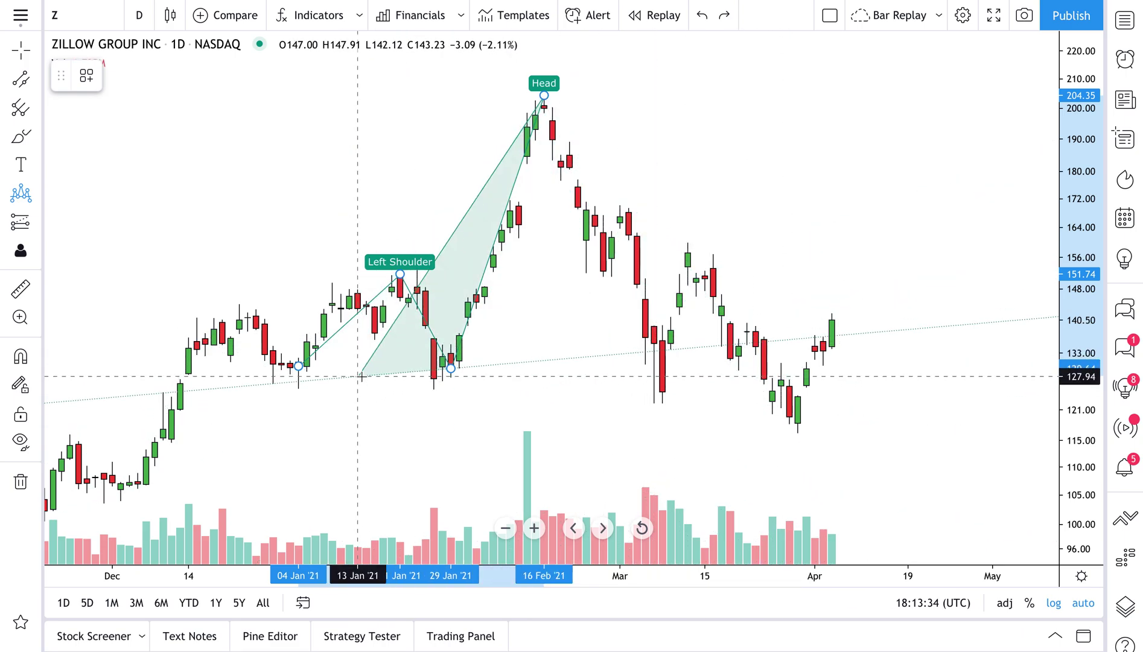
Step: Complete the Head and Shoulders pattern with a neckline point on 5 March, the right shoulder on 11 March and the endpoint on 24 March
left_click(655, 372)
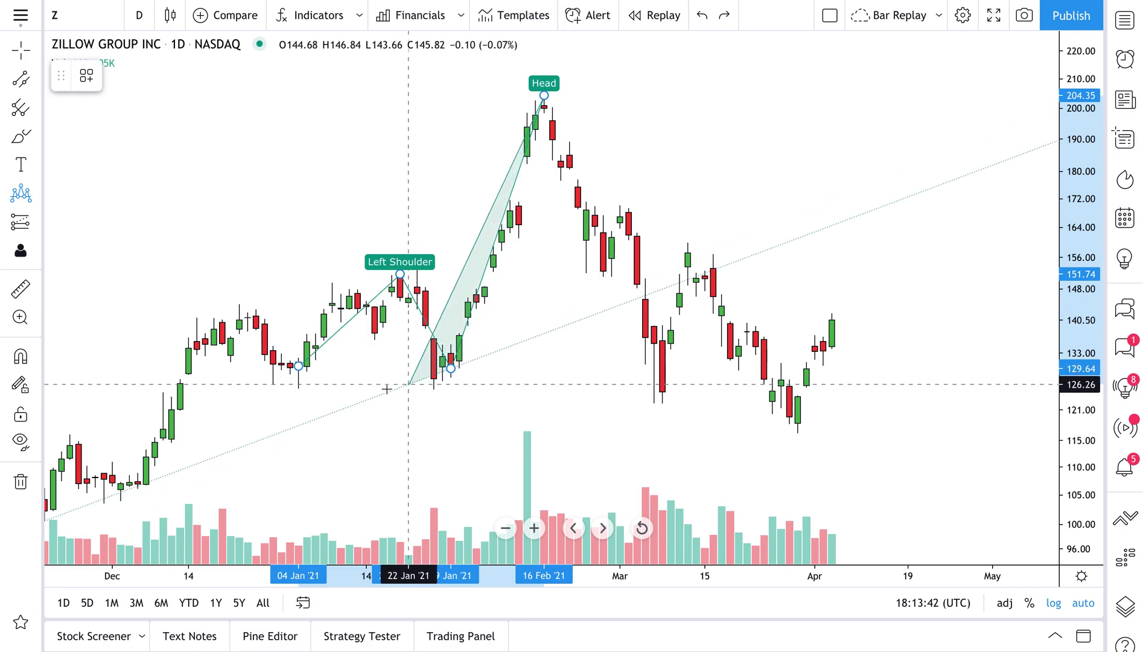
key("Escape")
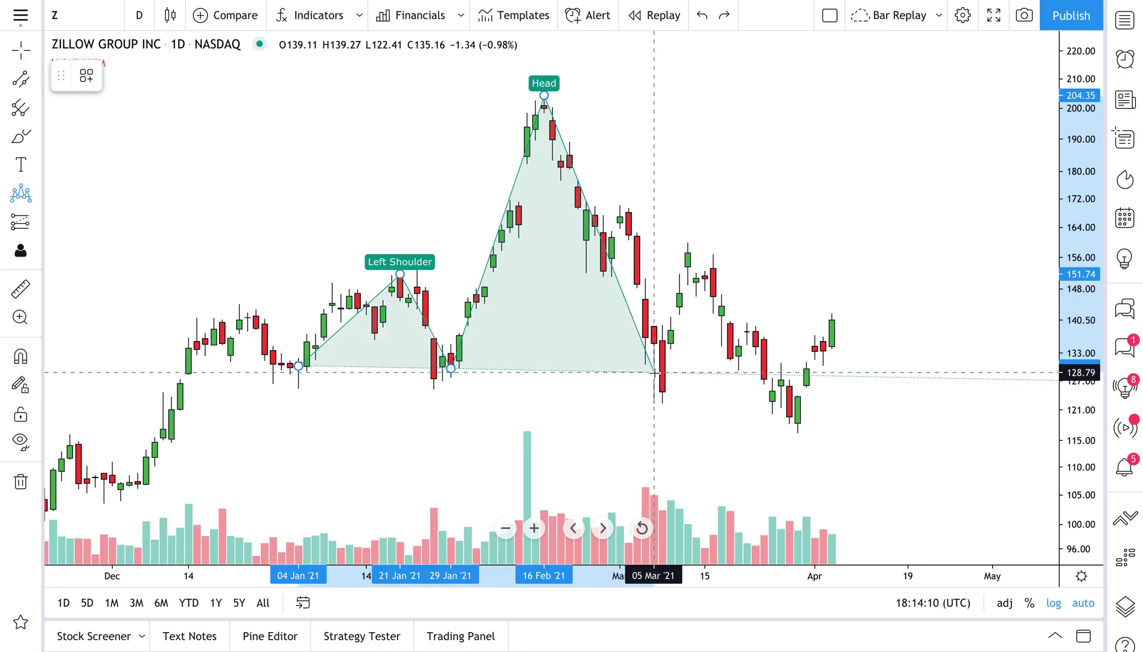
left_click(655, 373)
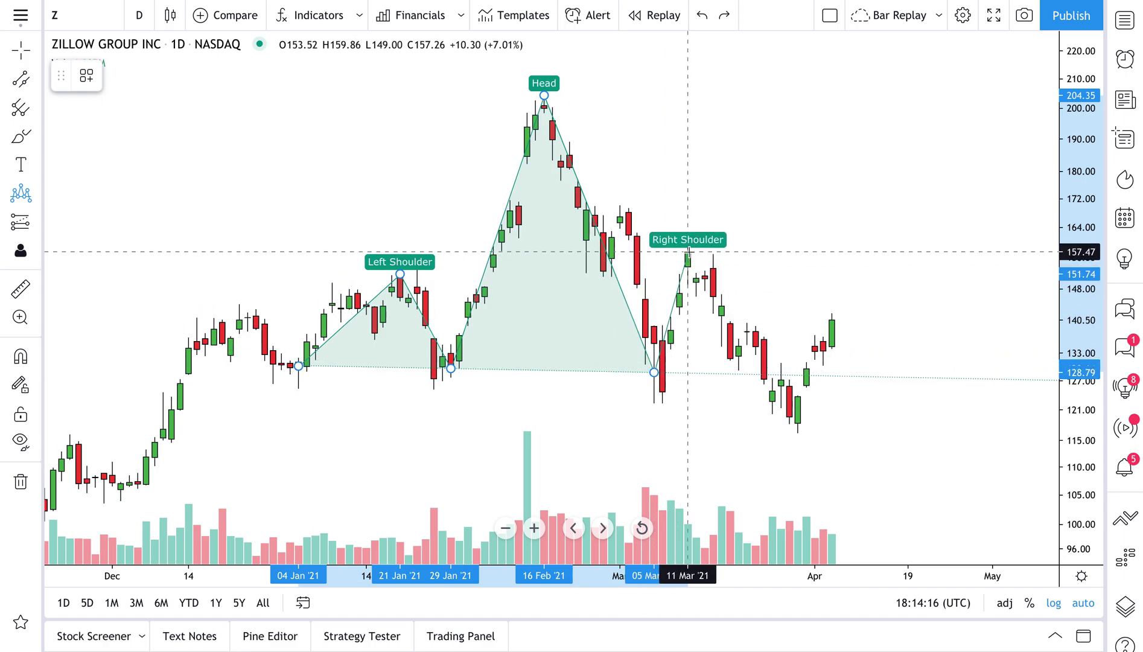
left_click(687, 250)
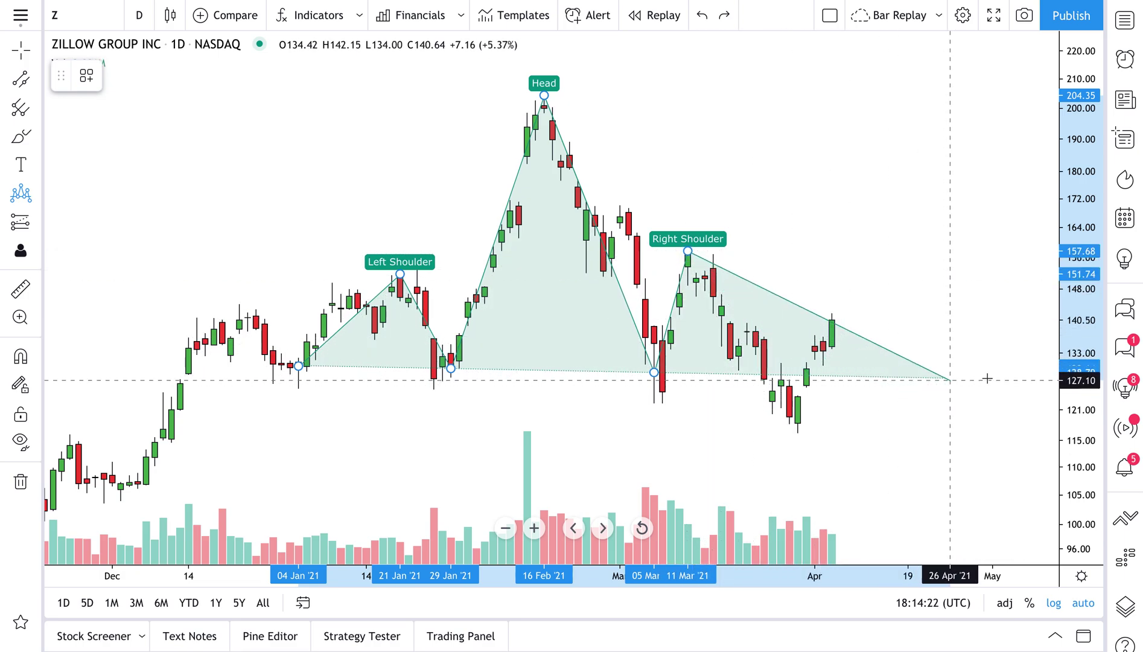
left_click(763, 375)
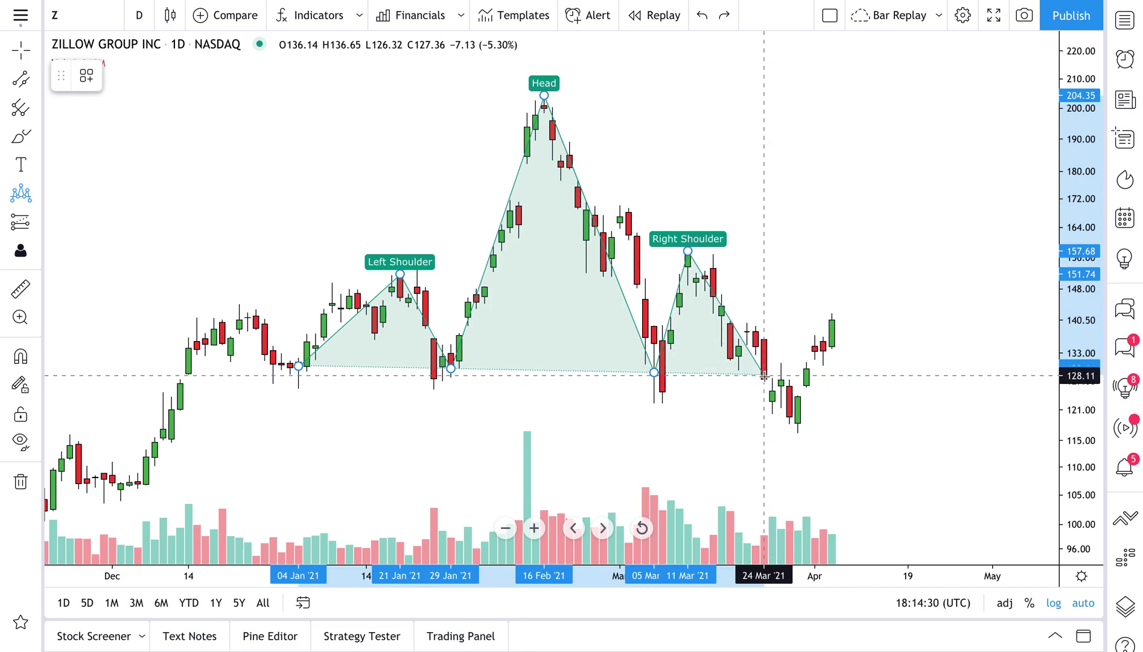
left_click(709, 429)
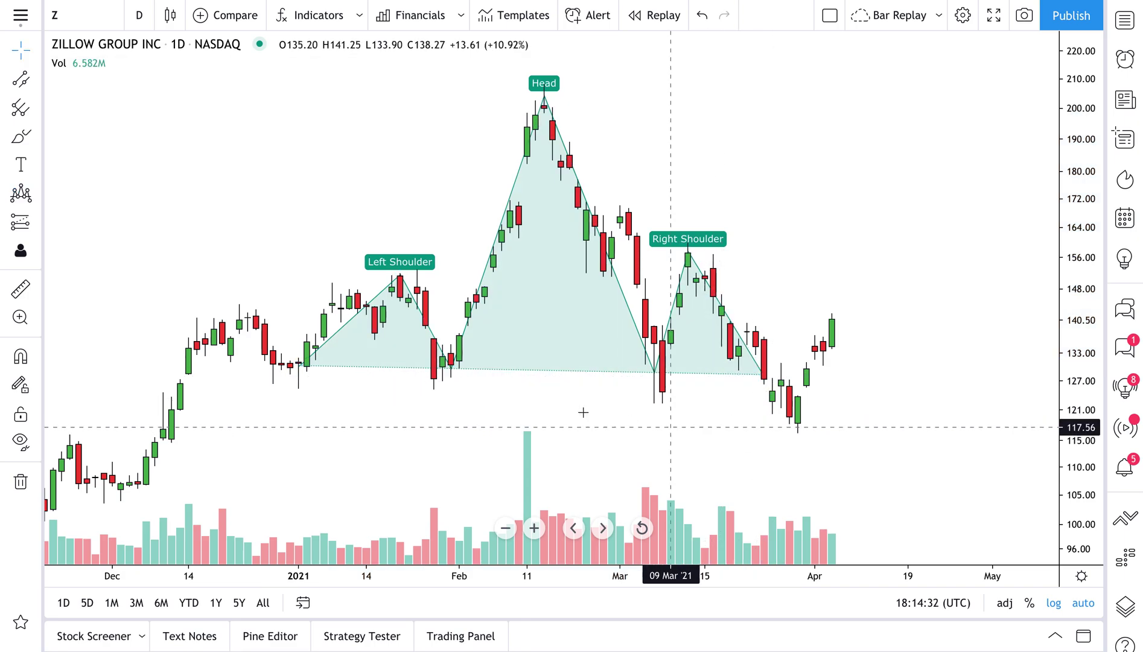
left_click_drag(545, 408, 597, 393)
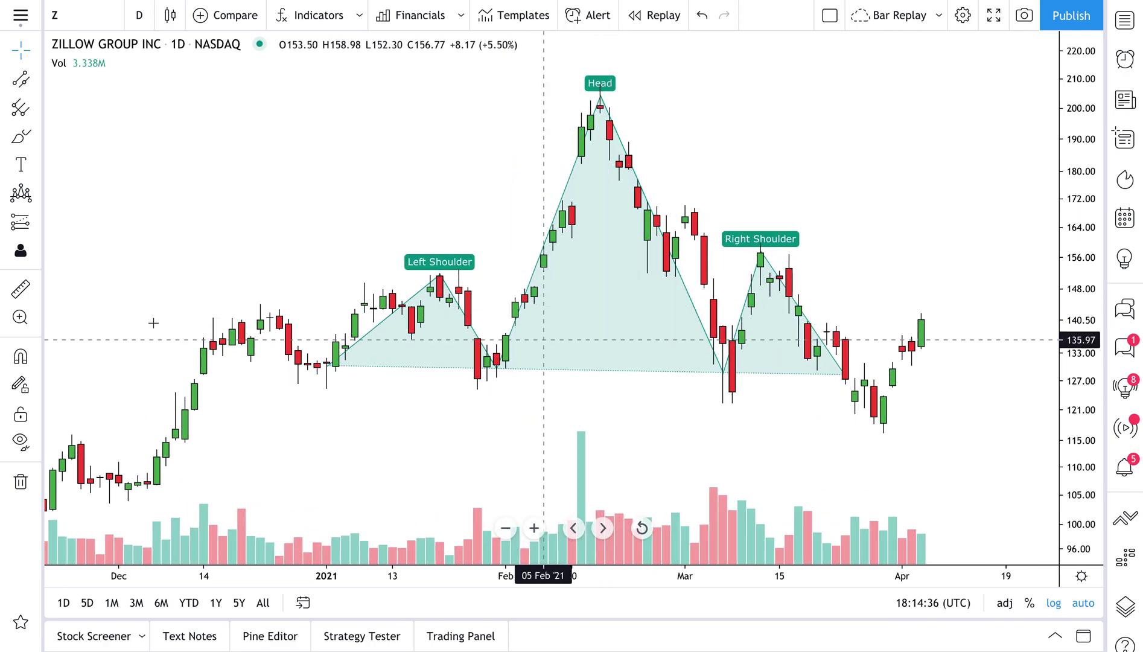
left_click(20, 137)
mouse_move(350, 360)
left_mouse_down()
mouse_move(672, 412)
mouse_move(770, 402)
mouse_move(712, 343)
mouse_move(382, 340)
mouse_move(365, 356)
left_mouse_up()
key("ctrl+z")
key("ctrl+z")
key("ctrl+z")
Step: Circle the pattern's four neckline points with the red Brush and undo the circles
mouse_move(334, 354)
left_mouse_down()
mouse_move(314, 372)
mouse_move(339, 355)
left_mouse_up()
left_click_drag(492, 354, 527, 361)
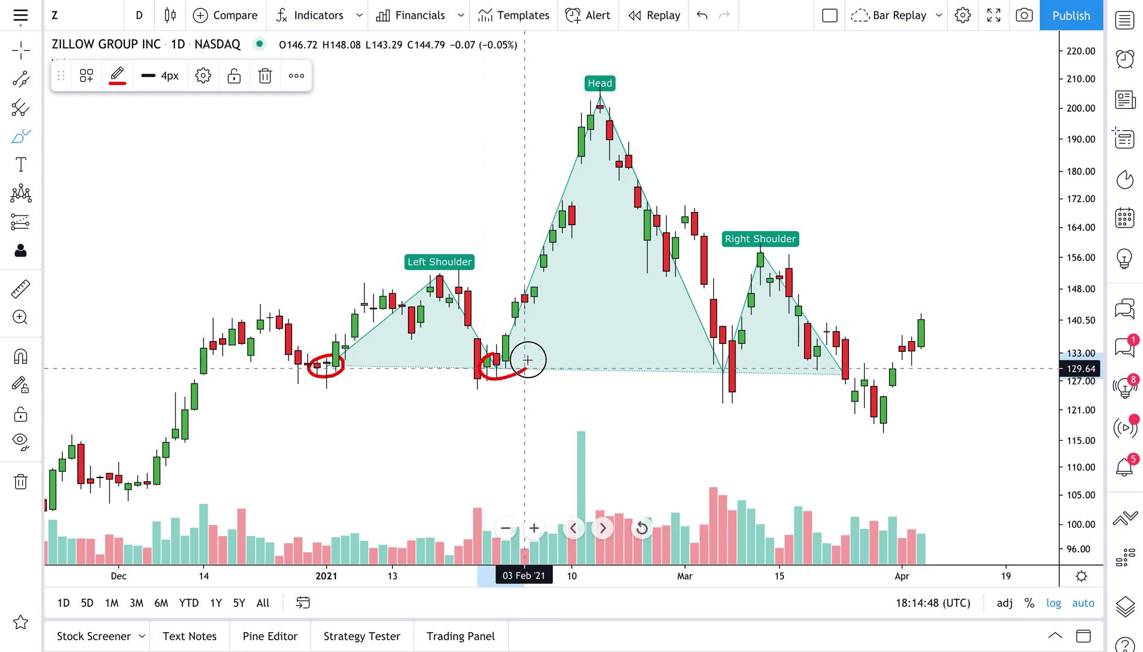
mouse_move(724, 357)
left_mouse_down()
mouse_move(701, 382)
mouse_move(728, 359)
left_mouse_up()
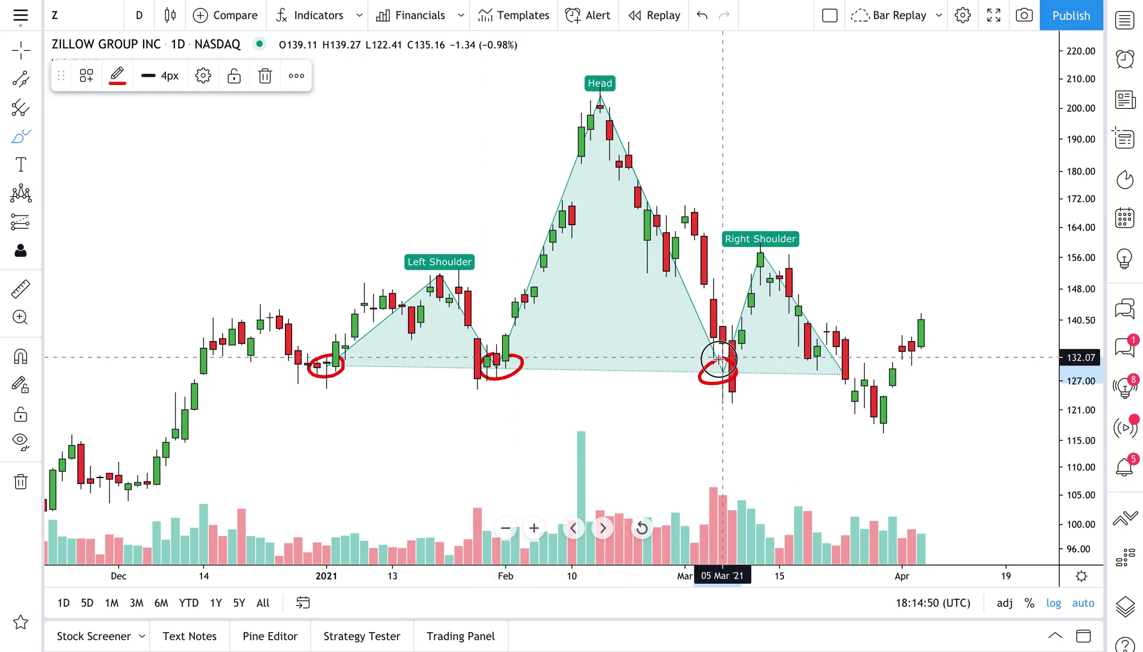
left_click_drag(843, 360, 838, 361)
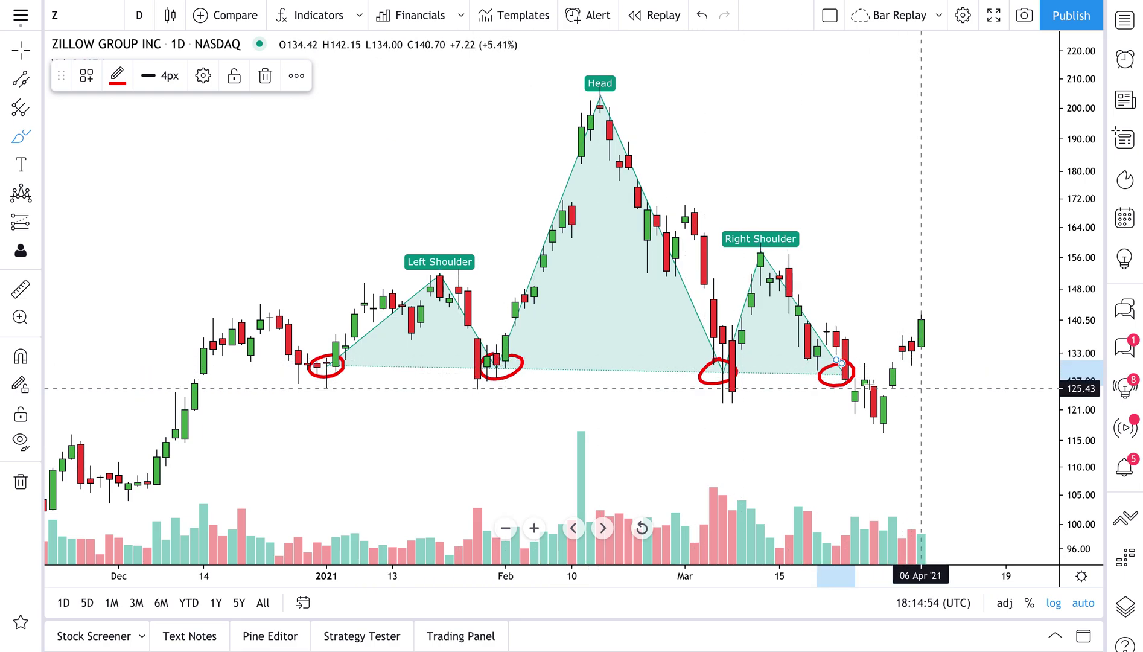
key("ctrl+z")
key("ctrl+z")
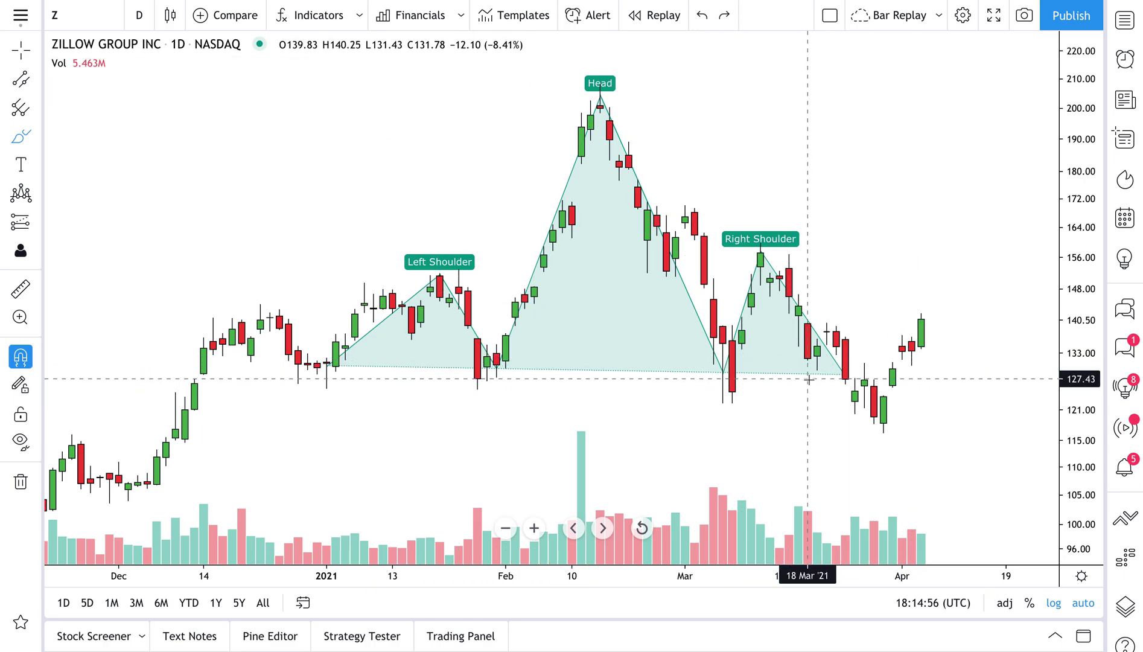
Step: Sketch Brush strokes tracing the late-March drop below the neckline and the rise after it, and undo them
mouse_move(819, 371)
left_mouse_down()
mouse_move(865, 371)
mouse_move(815, 373)
mouse_move(851, 369)
mouse_move(878, 428)
mouse_move(883, 397)
left_mouse_up()
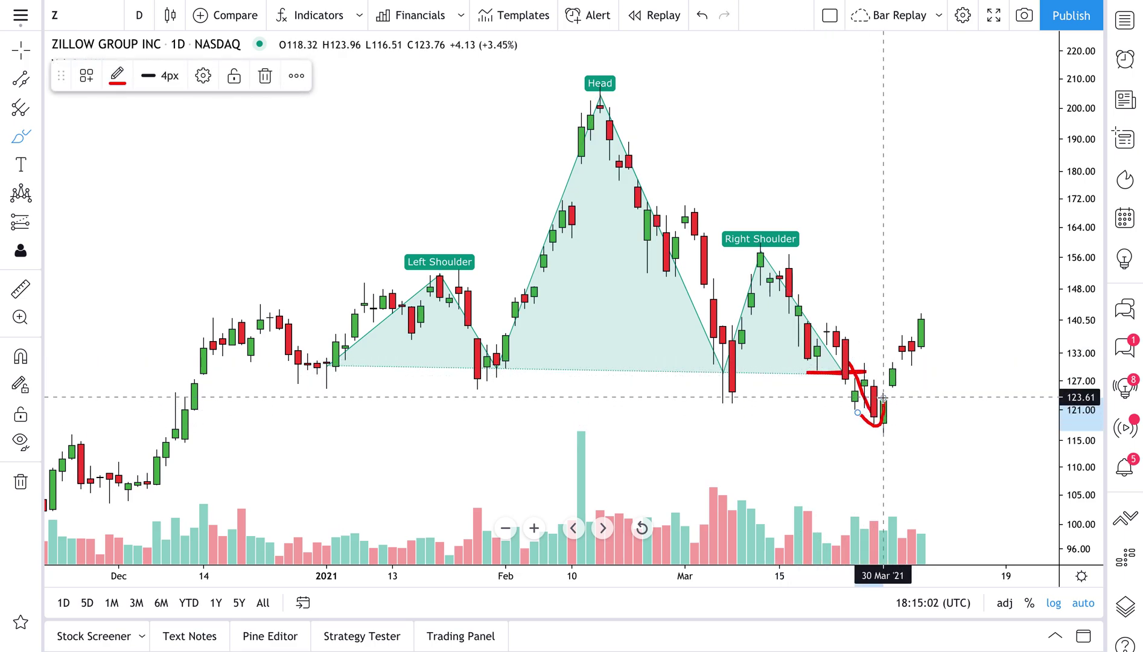
key("ctrl+z")
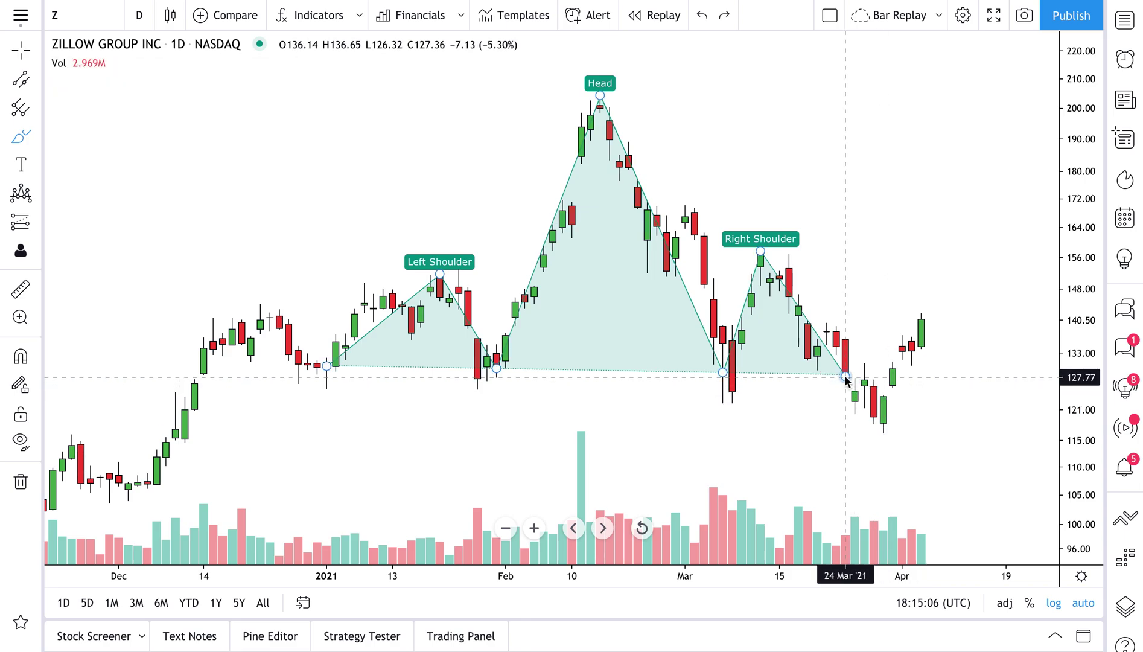
mouse_move(845, 378)
left_mouse_down()
mouse_move(877, 412)
mouse_move(950, 255)
mouse_move(964, 284)
left_mouse_up()
key("ctrl+z")
key("ctrl+z")
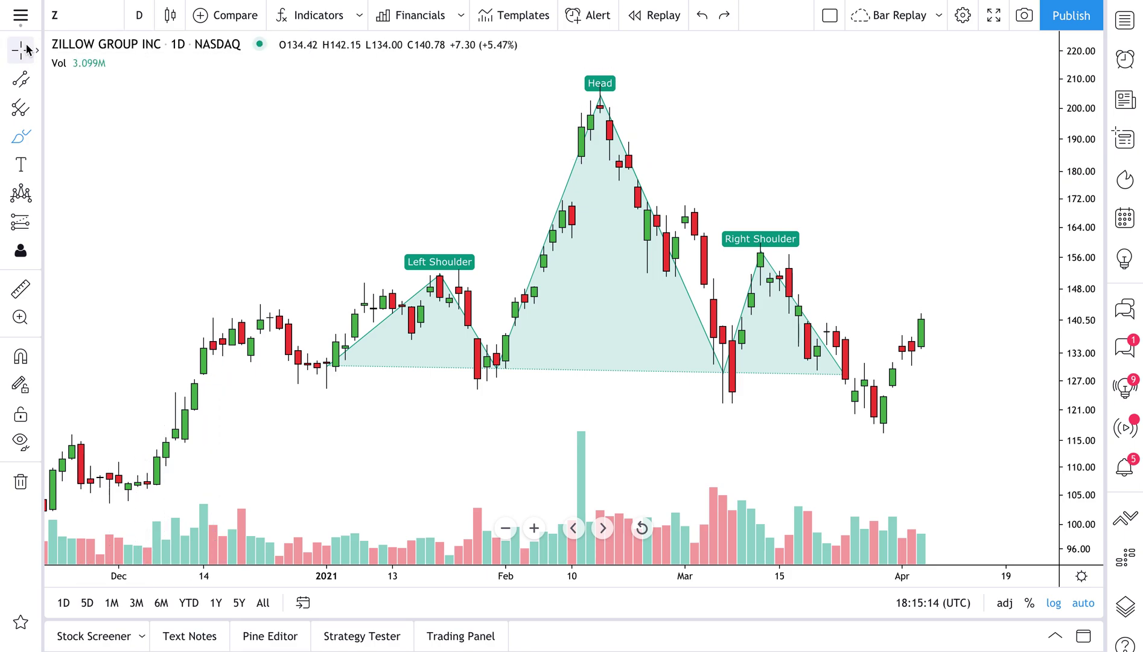
Step: Open the Head and Shoulders pattern's settings and make its labels bold with a font size of 14
double_click(620, 376)
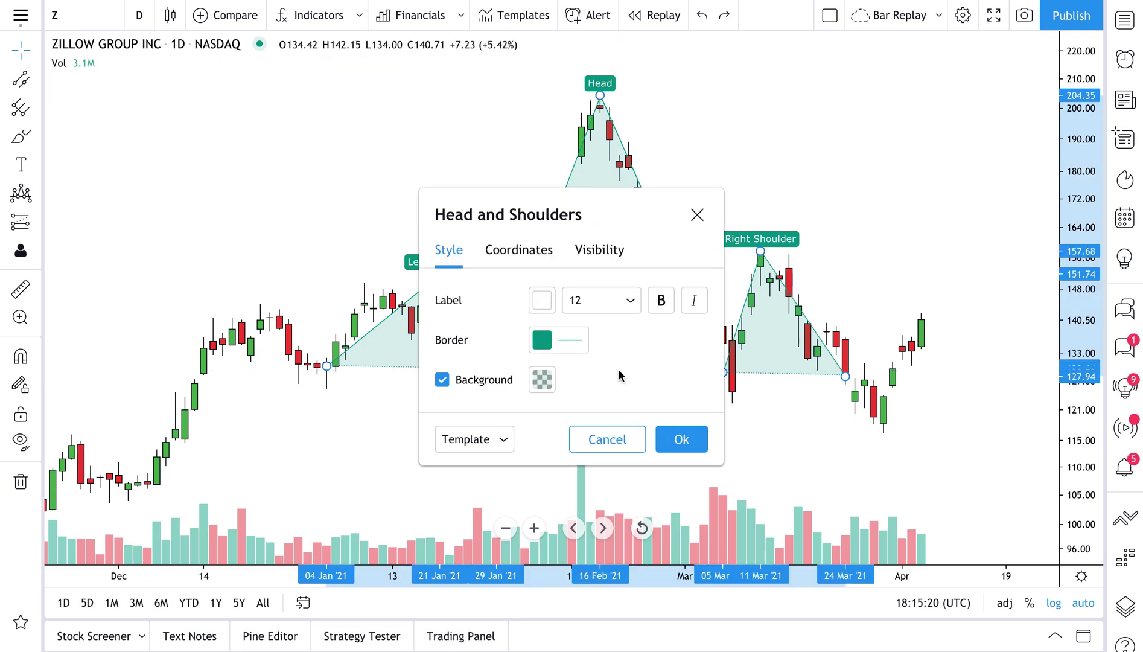
left_click_drag(602, 216, 274, 118)
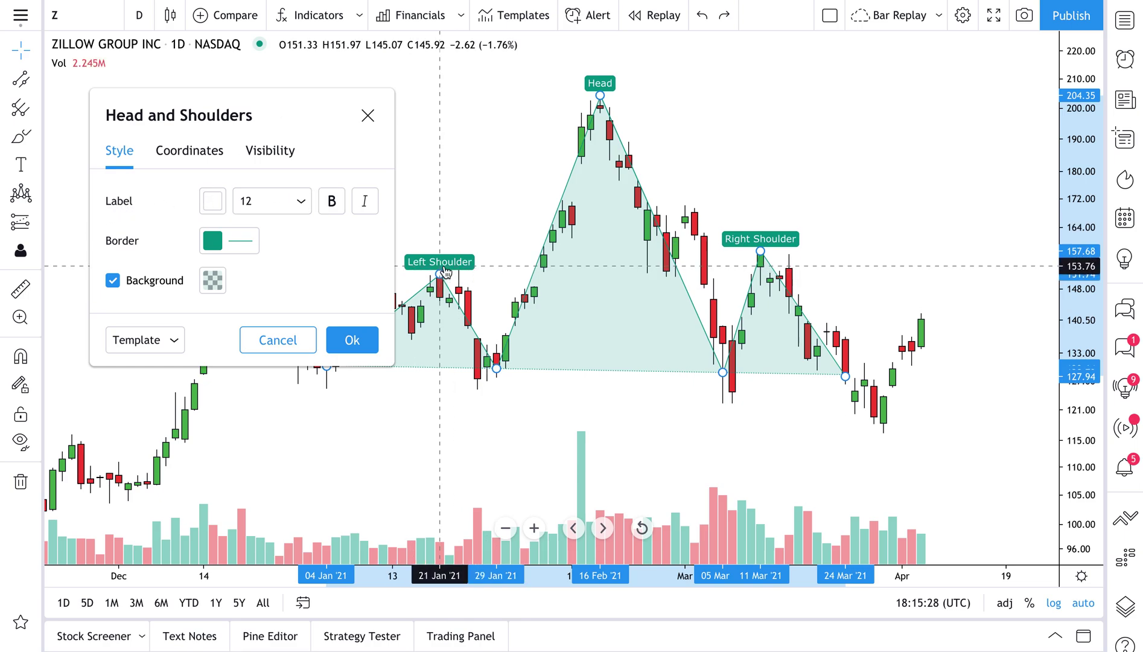
left_click(330, 204)
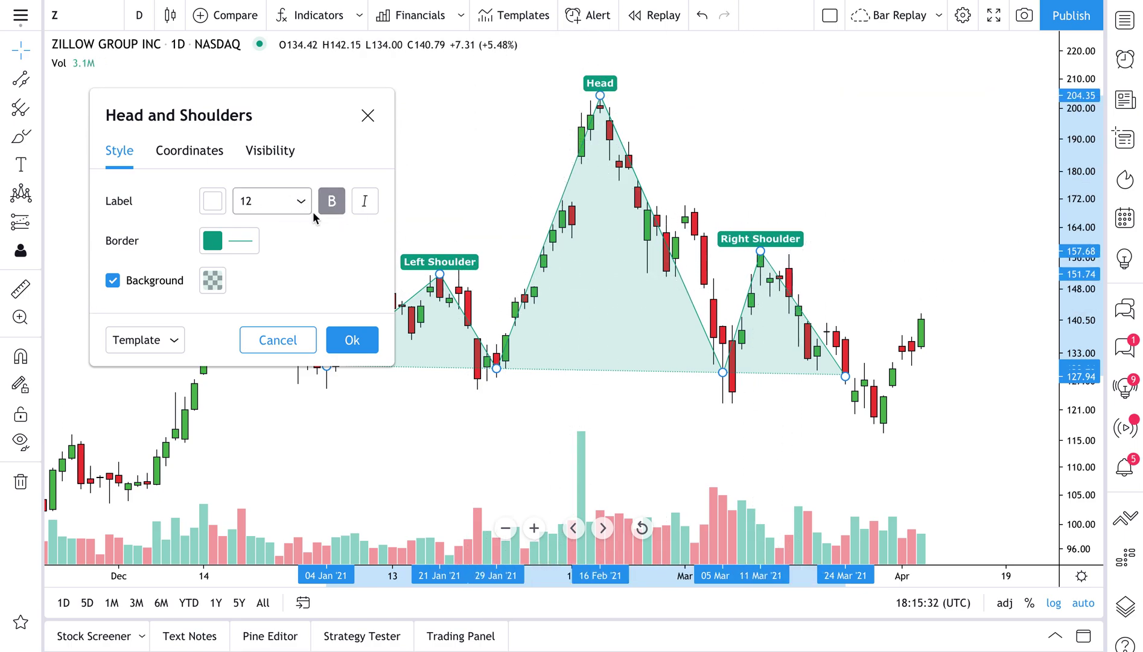
left_click(253, 201)
left_click(250, 390)
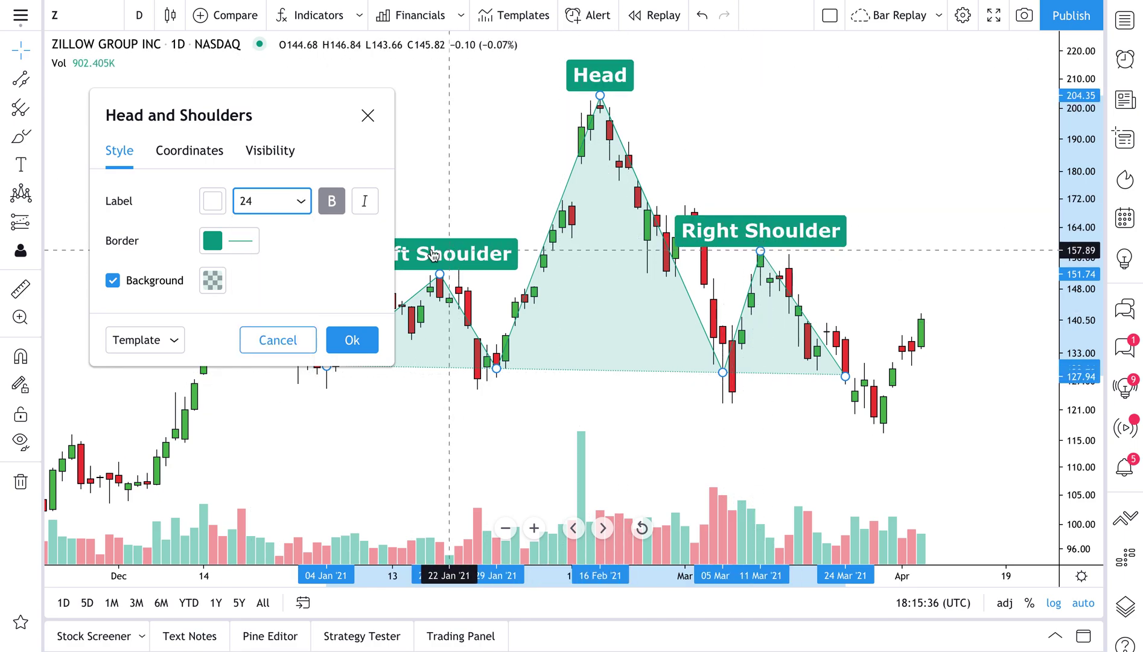
left_click(299, 205)
left_click(260, 334)
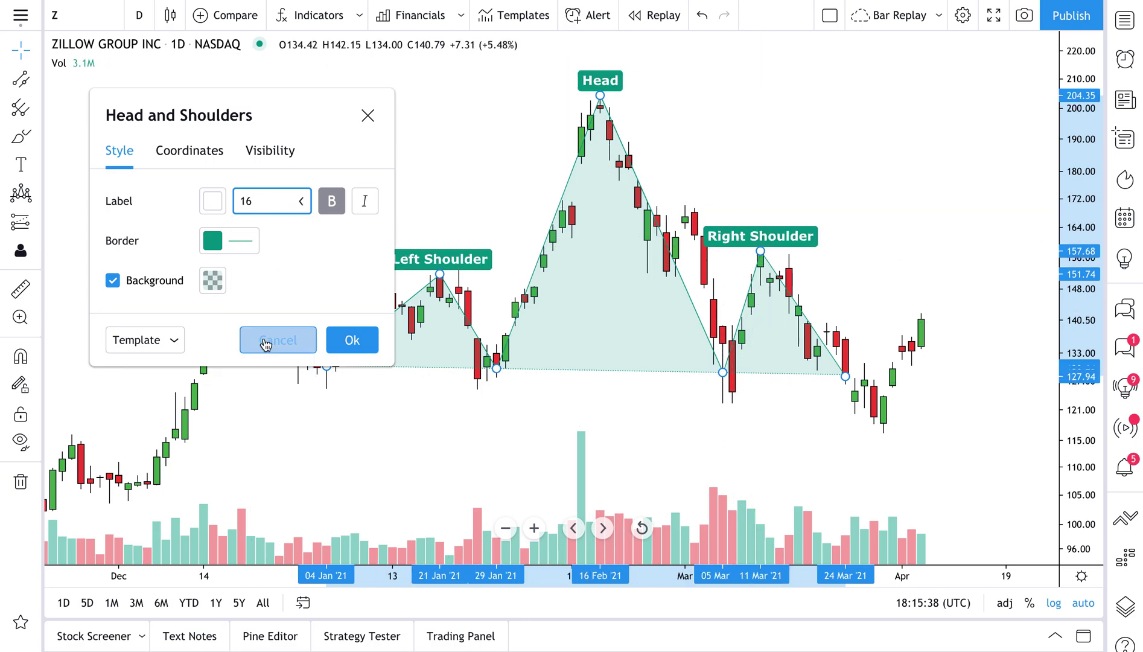
left_click(279, 206)
left_click(254, 313)
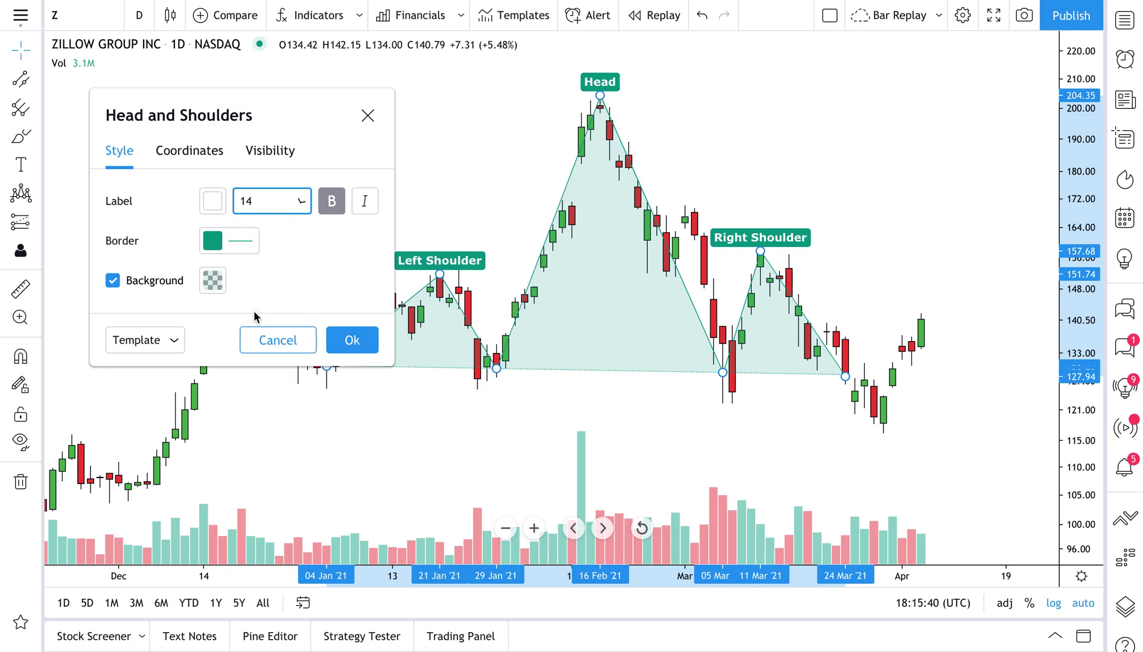
Step: Try a range of label text colours on the pattern, including pink, and restore white
left_click(214, 203)
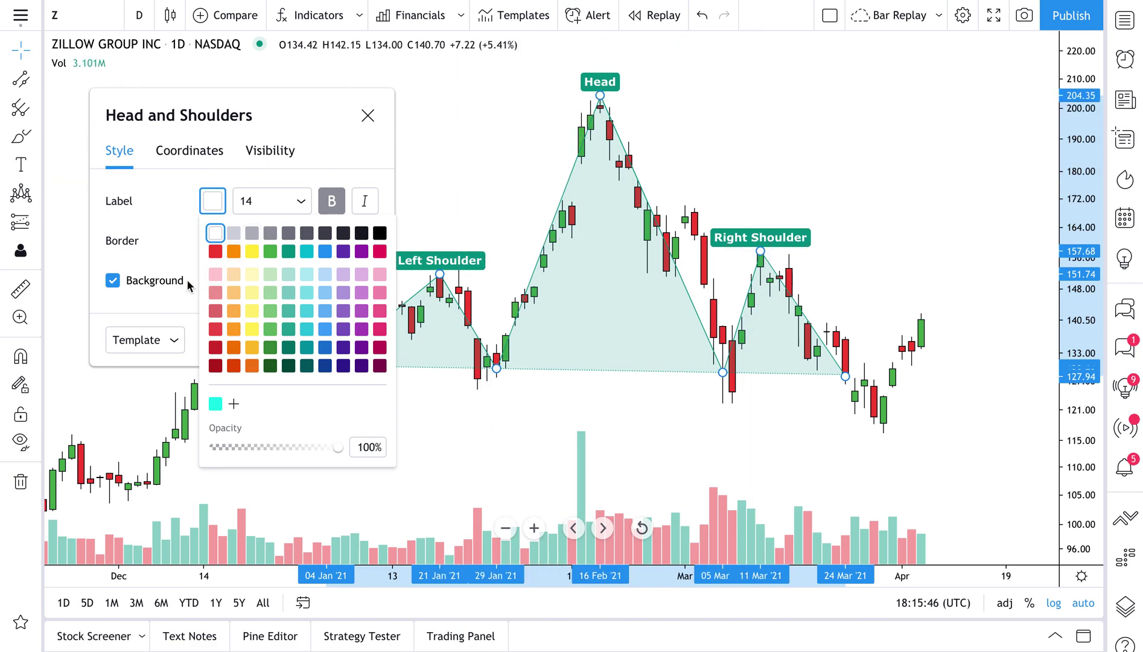
left_click(215, 274)
left_click(234, 274)
left_click(254, 275)
left_click(270, 274)
left_click(270, 365)
left_click(289, 366)
left_click(307, 365)
left_click(343, 365)
left_click(361, 366)
left_click(379, 365)
left_click(380, 347)
left_click(379, 310)
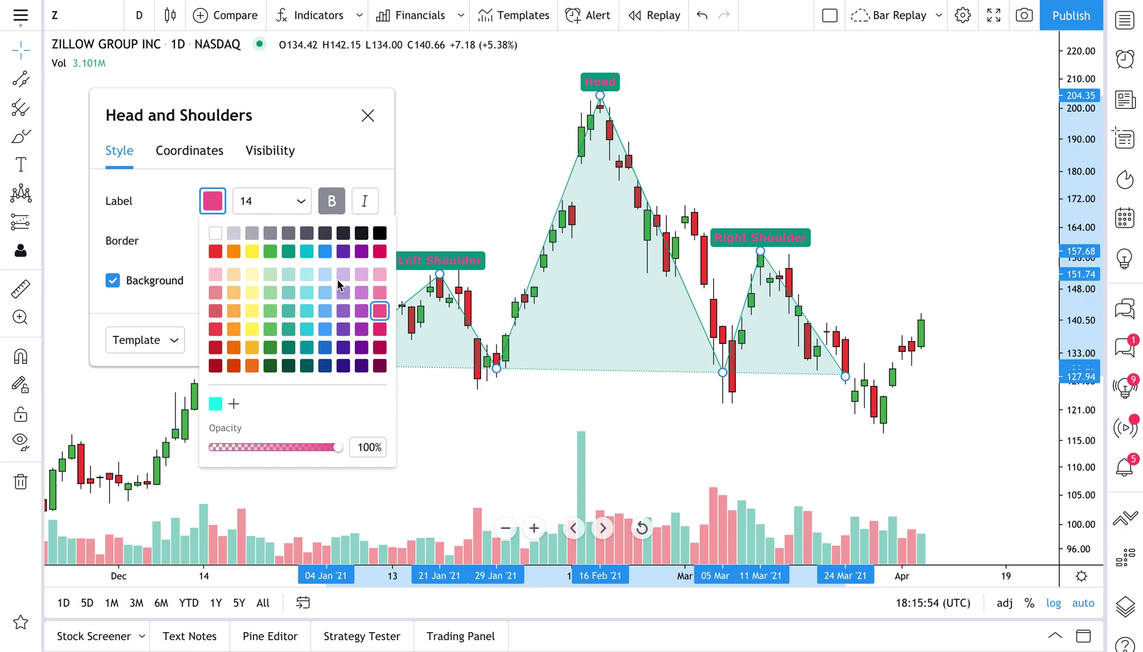
left_click(213, 234)
left_click(172, 204)
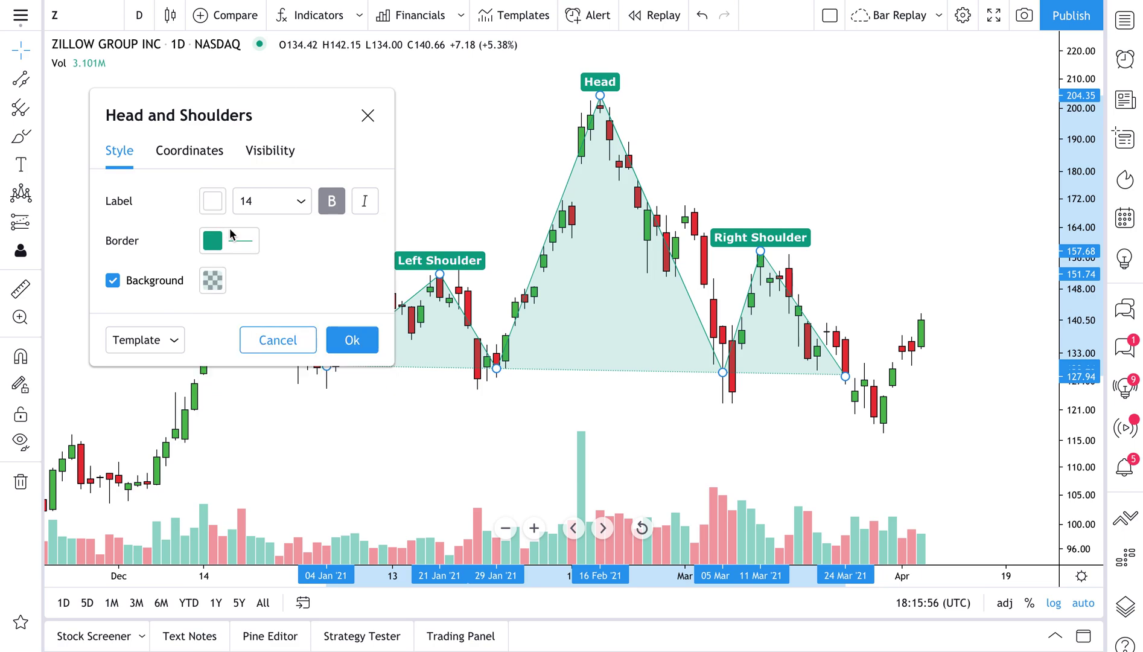
Step: Try orange and blue as the pattern's border colour
left_click_drag(249, 116, 216, 98)
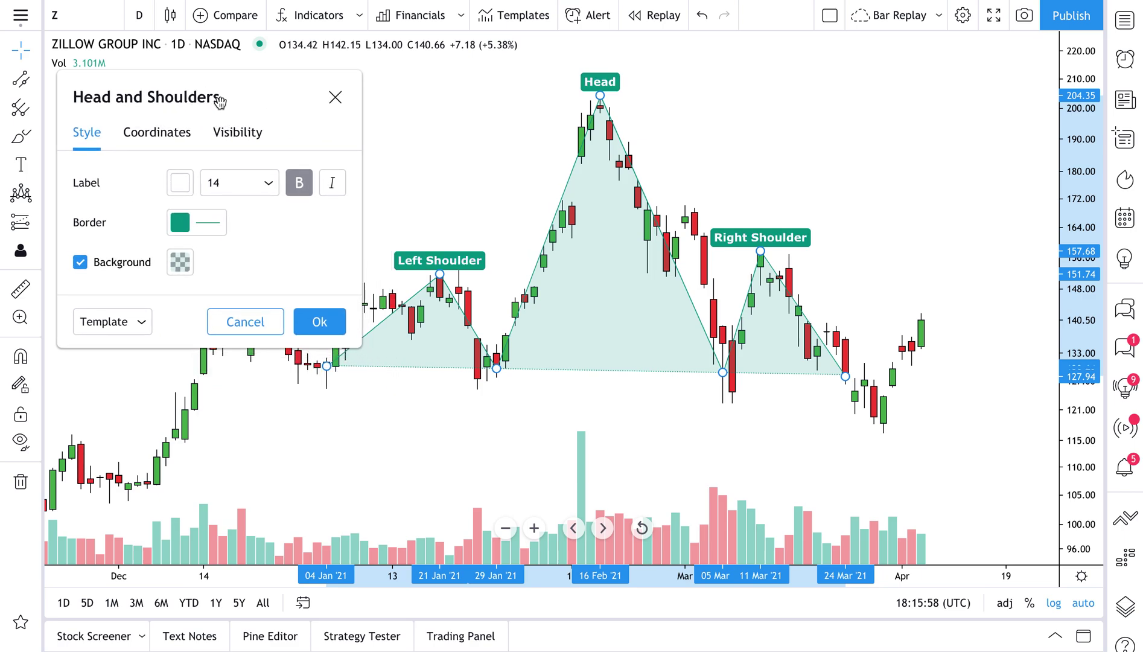
left_click(197, 227)
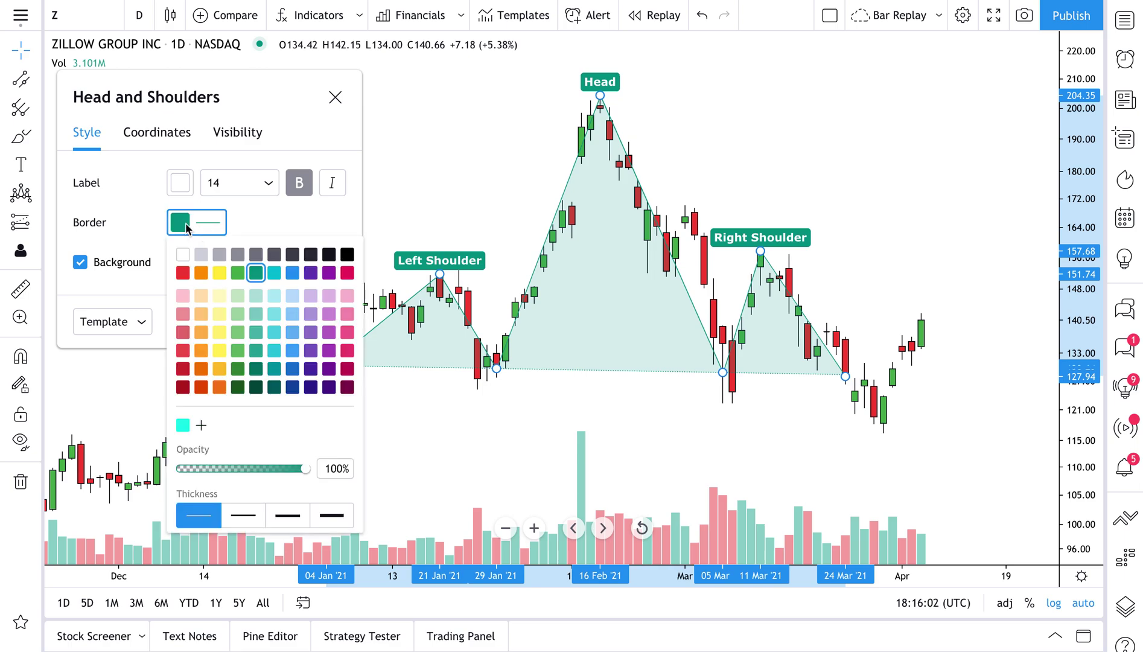
left_click(205, 229)
left_click(202, 229)
left_click(201, 275)
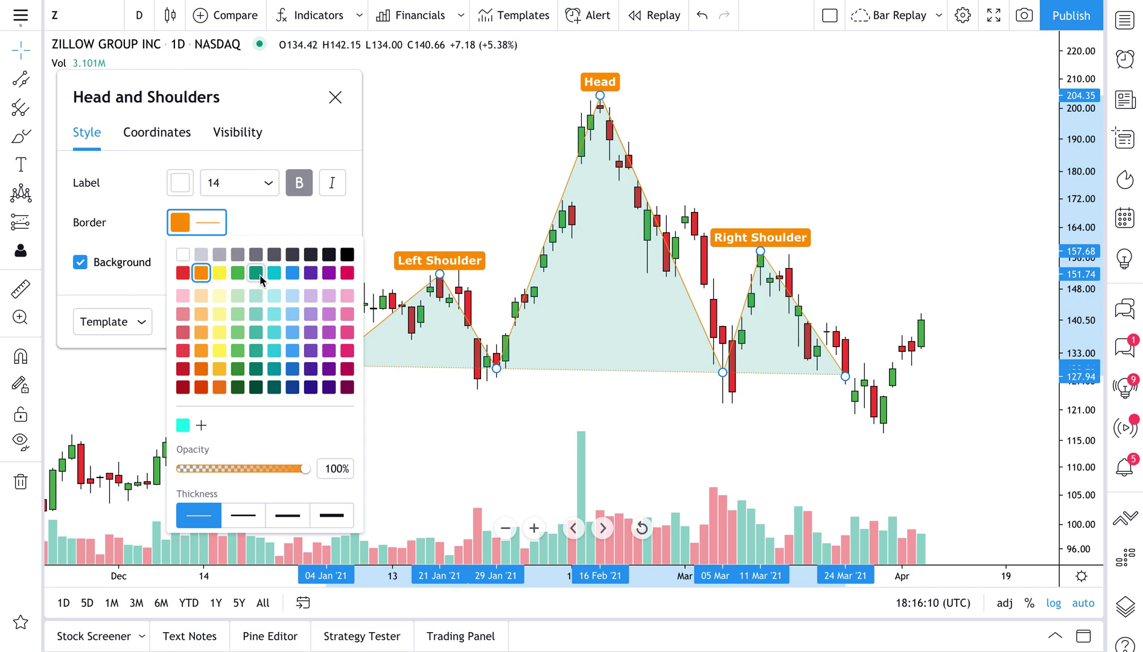
left_click(293, 275)
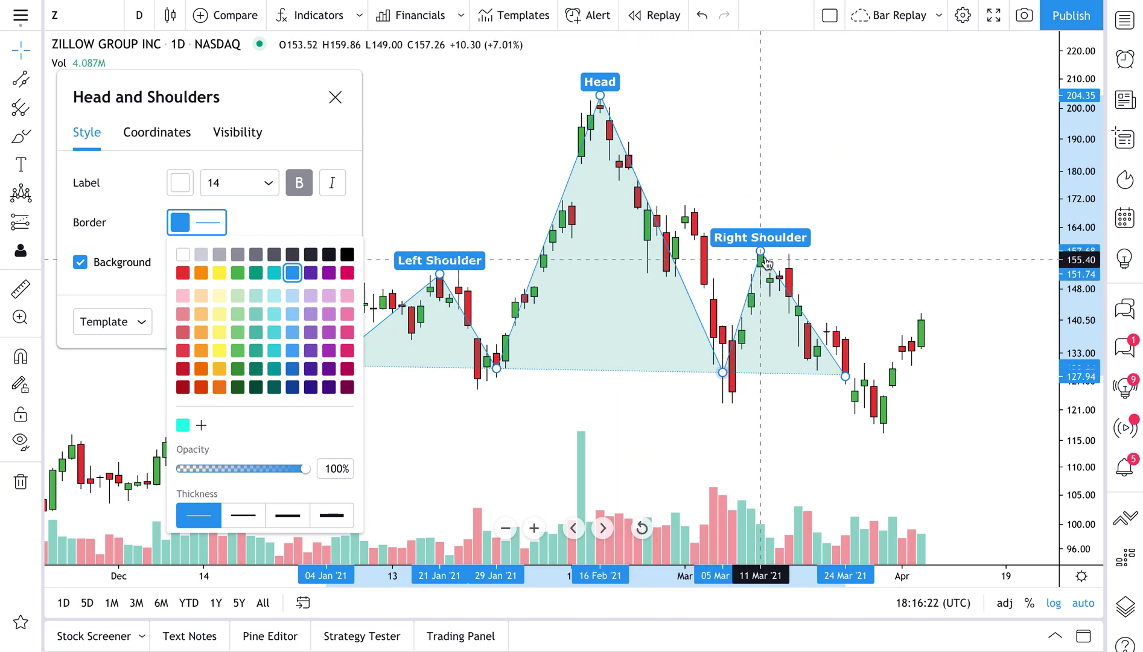
Step: Test pink and dark green shades for the pattern's border and settle on black
left_click(347, 299)
left_click(348, 313)
left_click(348, 332)
left_click(347, 350)
left_click(348, 369)
left_click(348, 386)
left_click(274, 386)
left_click(255, 389)
left_click(238, 386)
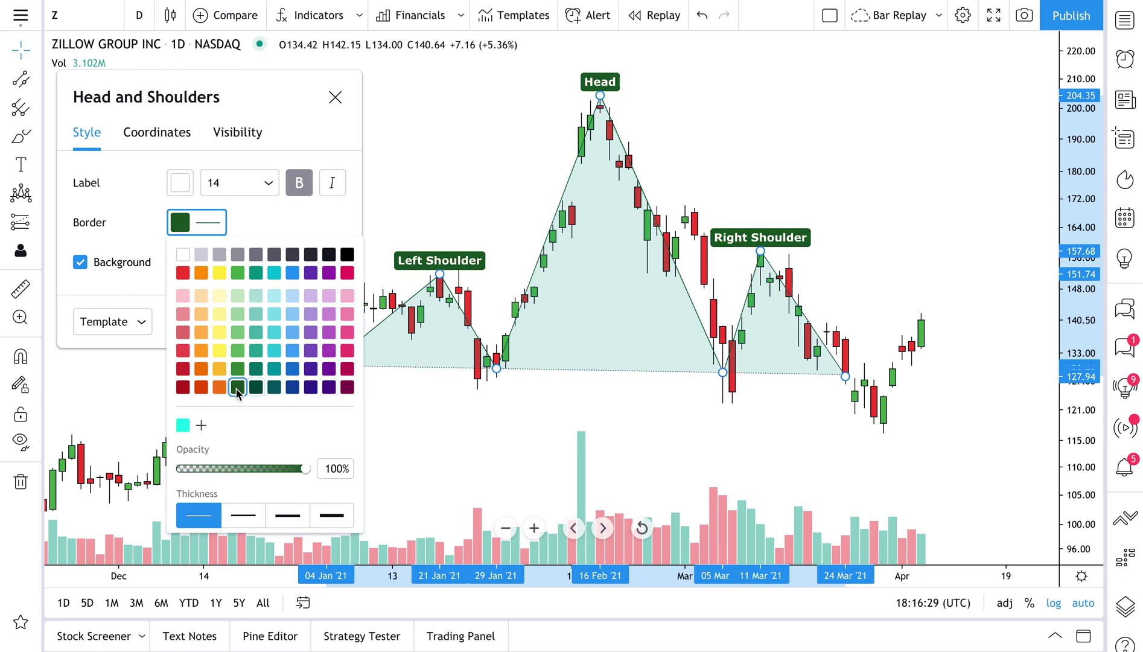
left_click(348, 255)
left_click(275, 210)
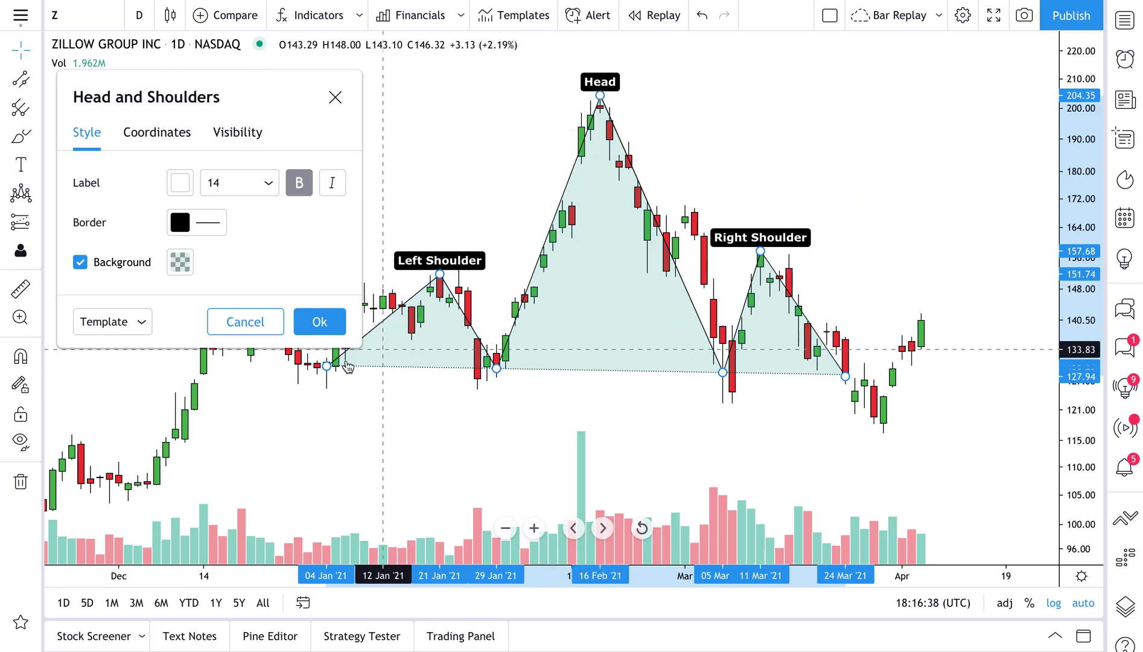
Step: Try several background fill colours on the pattern, finishing with red at 56% opacity
left_click(181, 269)
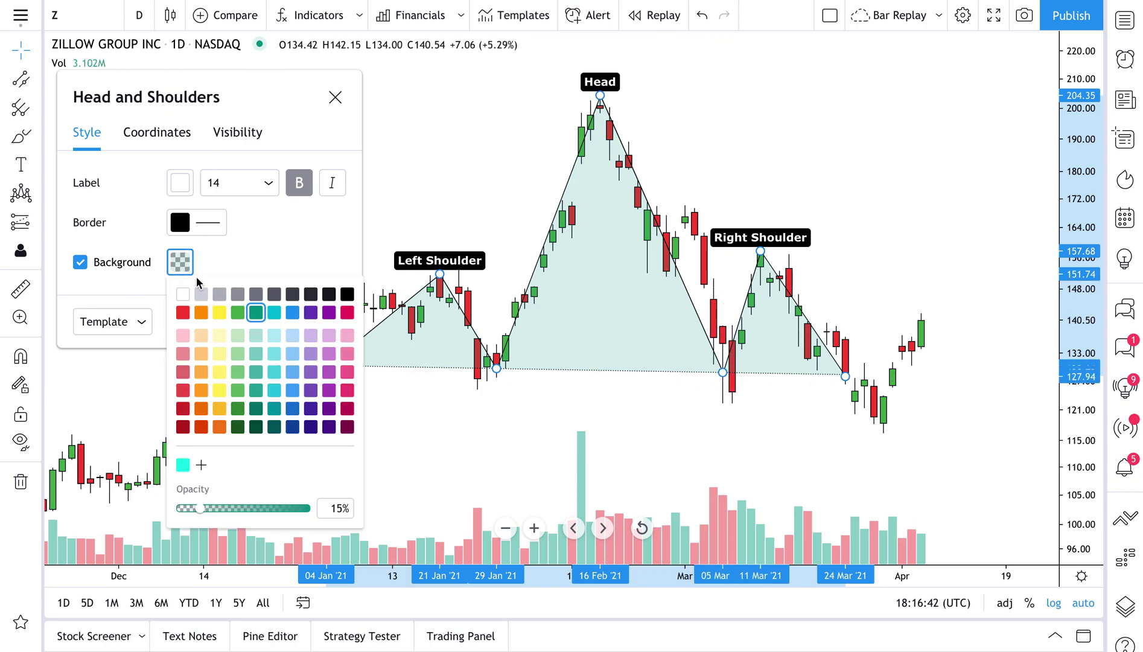
left_click(218, 313)
left_click(197, 319)
left_click(182, 312)
left_click(309, 315)
left_click(329, 312)
left_click(347, 312)
left_click(183, 313)
left_click(202, 509)
left_click_drag(201, 509, 251, 508)
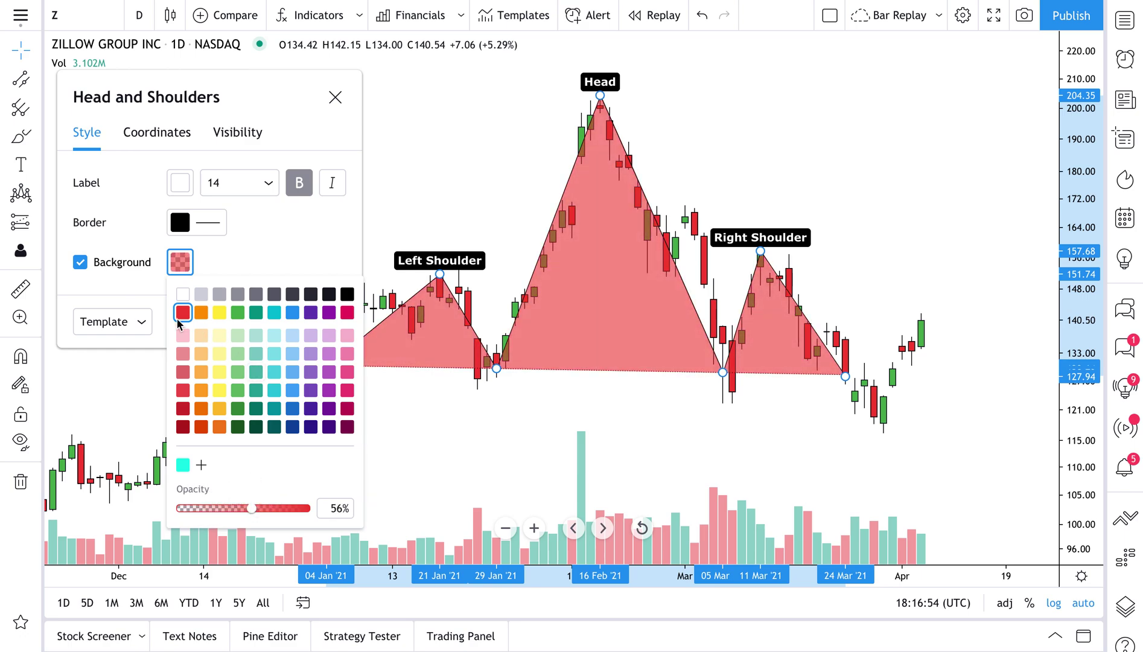
Step: Set the pattern's background to blue at 12% opacity and close its settings
left_click(293, 312)
left_click_drag(252, 508, 194, 510)
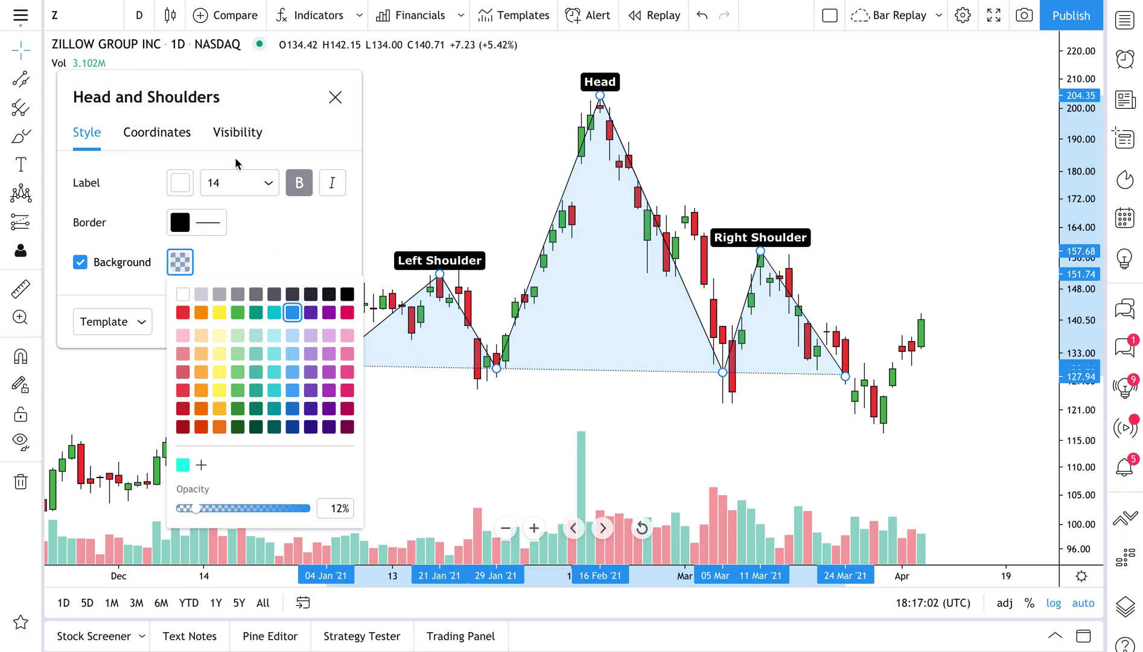
left_click(284, 159)
left_click(335, 98)
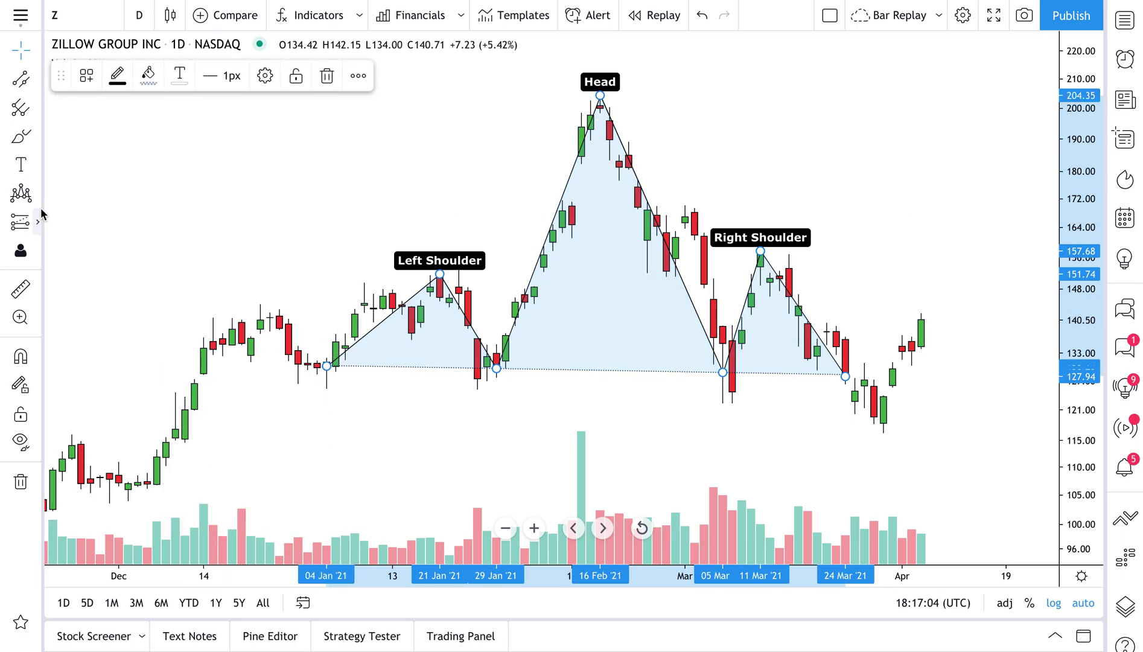
left_click(38, 196)
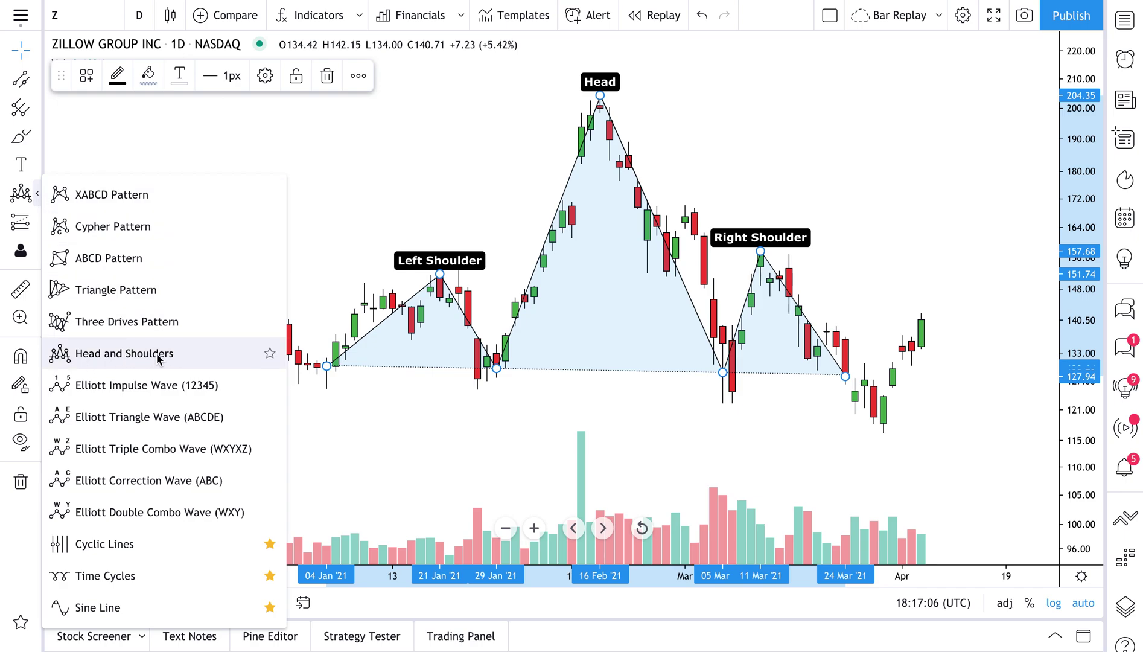
left_click(35, 192)
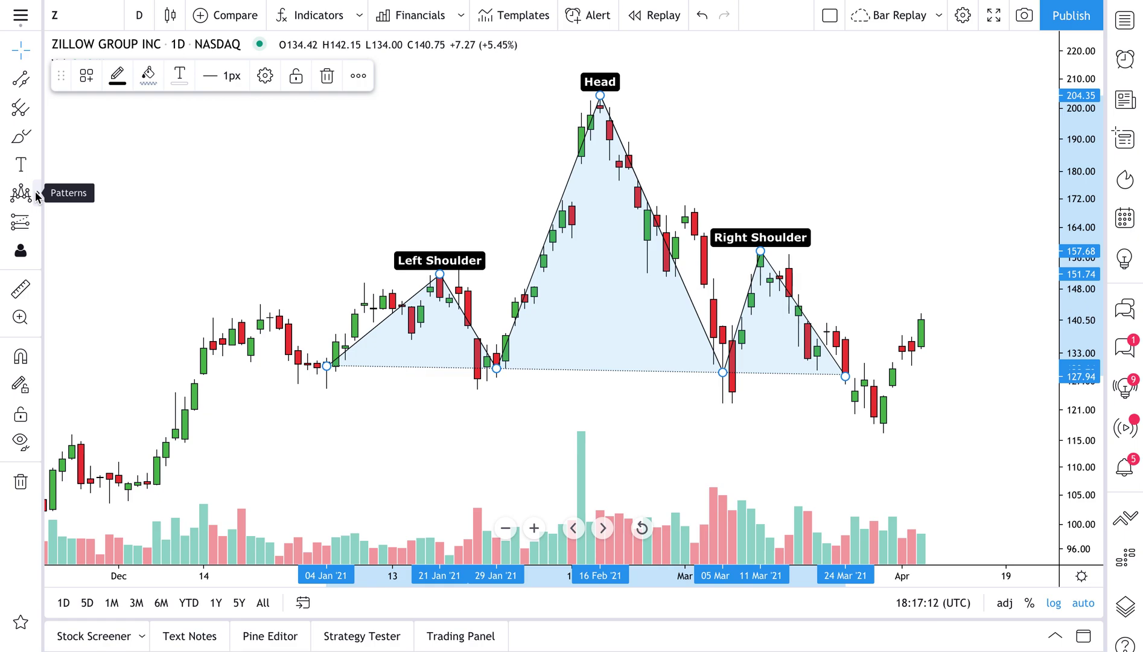
left_click(35, 191)
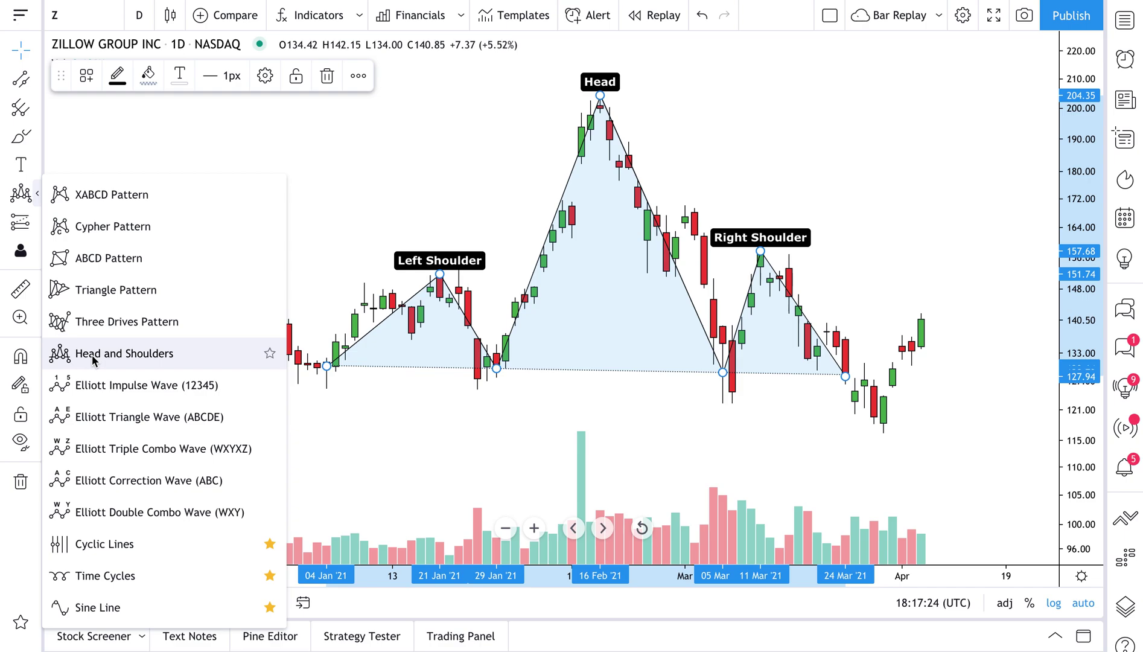
left_click(38, 194)
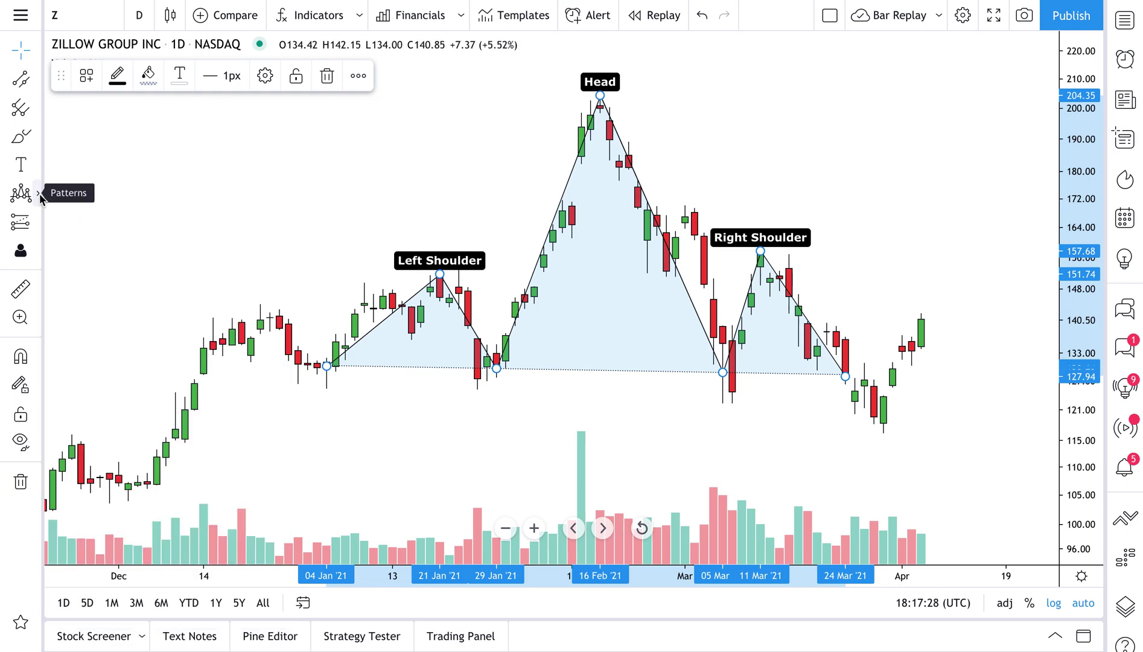
Step: Start a second Head and Shoulders pattern over the first, with points on 4 January, 21 January, 29 January and the 16 February head
left_click(39, 194)
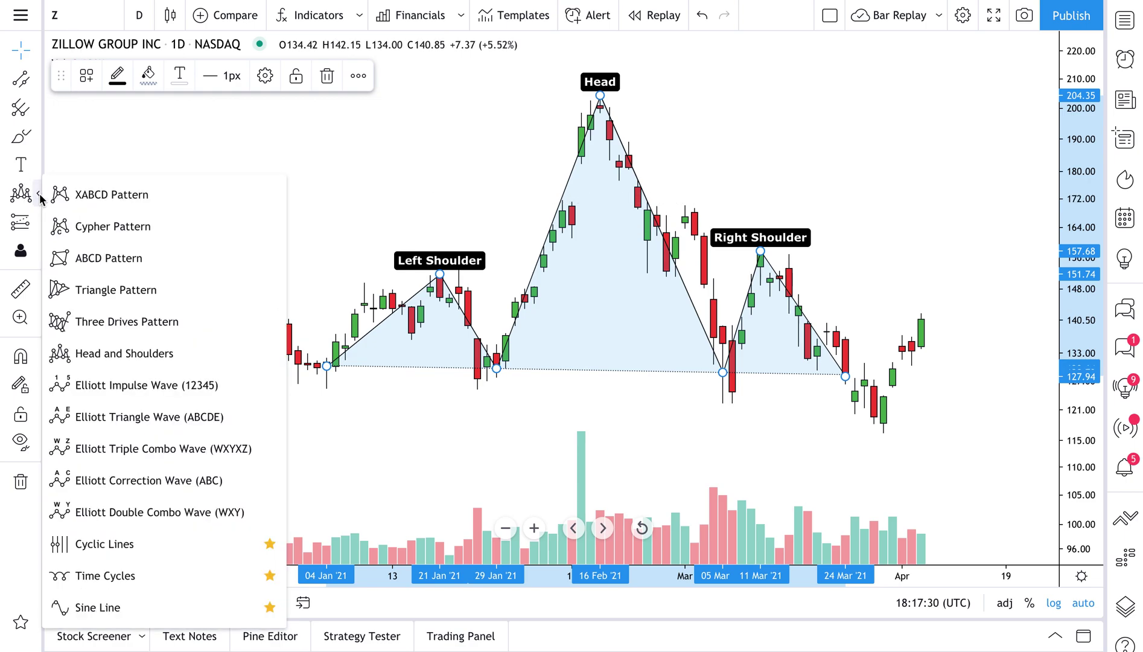
left_click(102, 355)
left_click(326, 366)
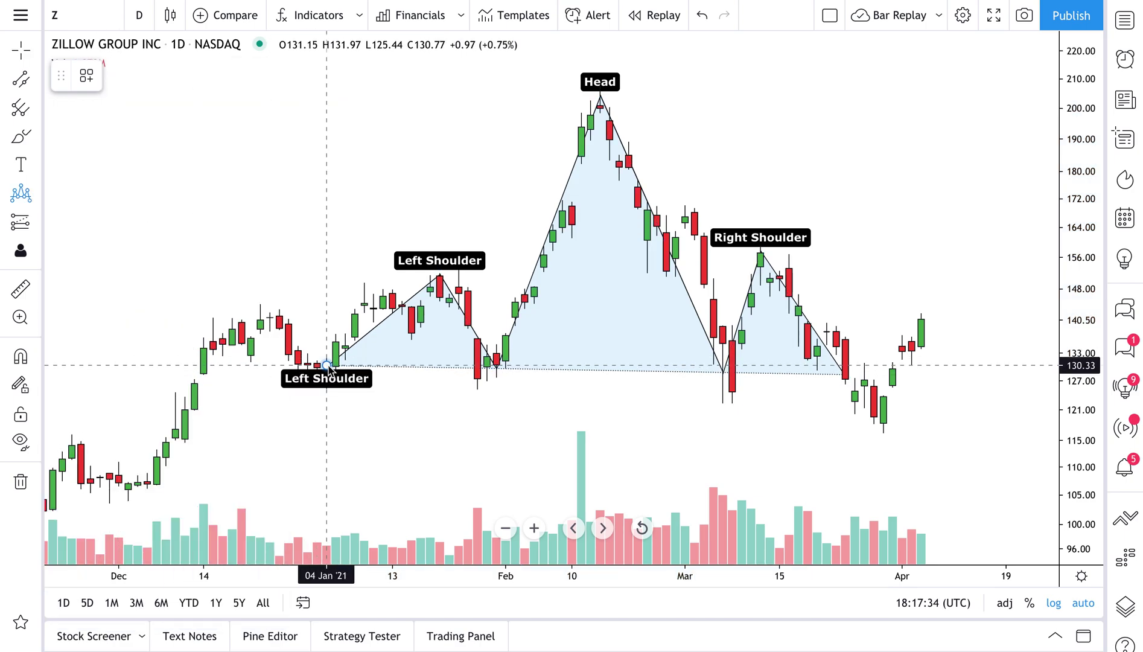
left_click(440, 274)
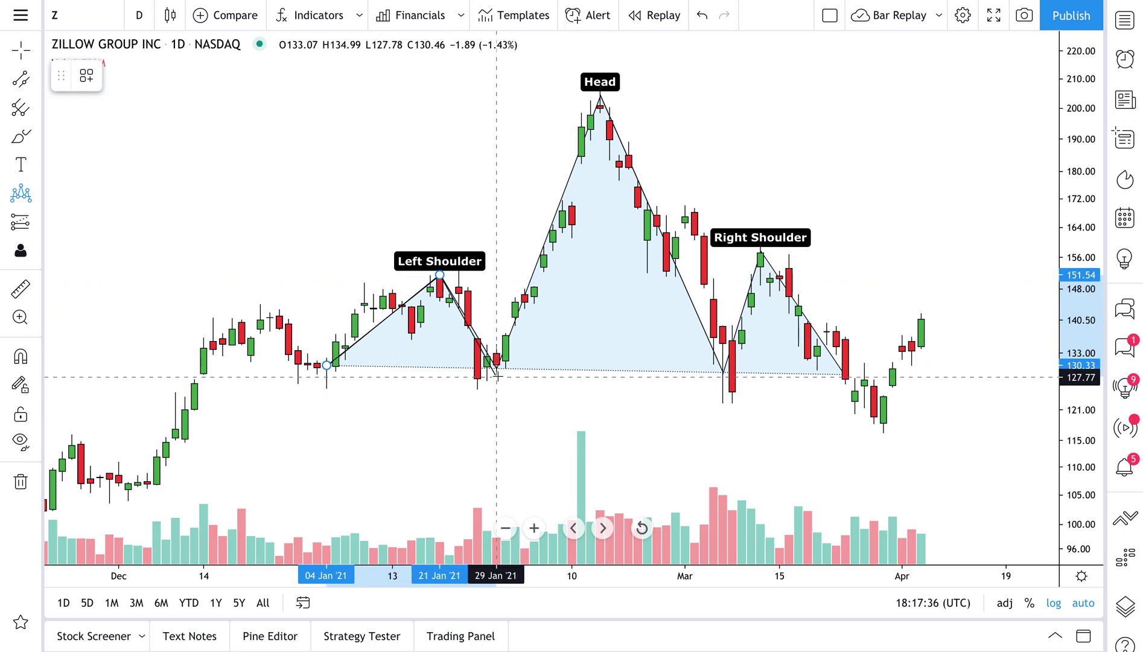
left_click(496, 366)
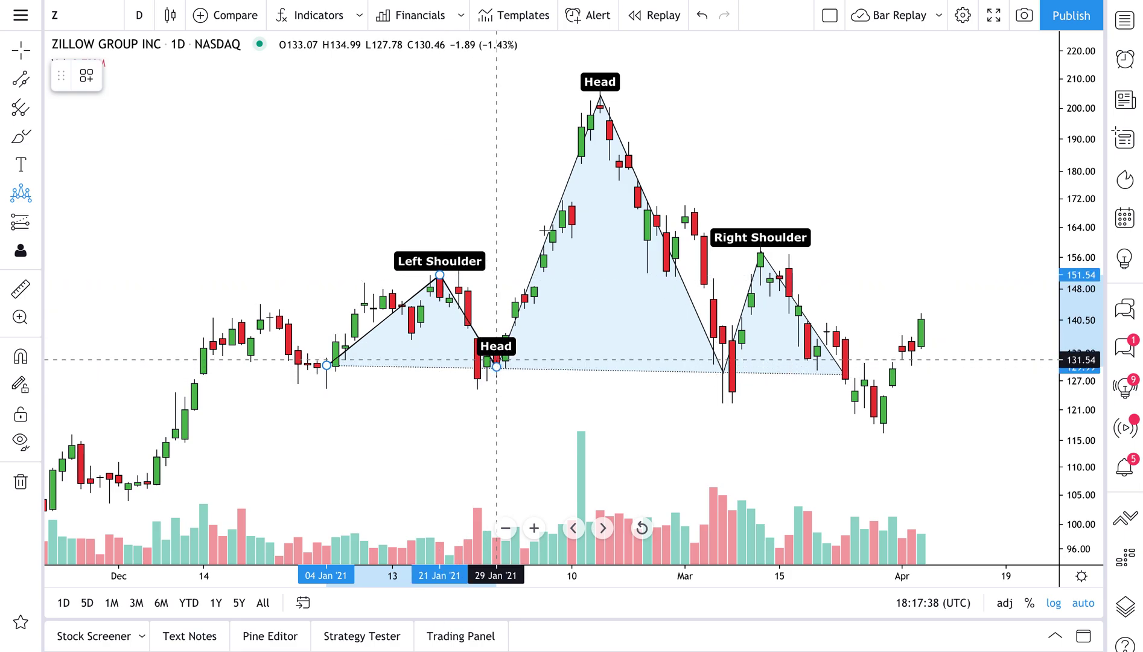
left_click(600, 95)
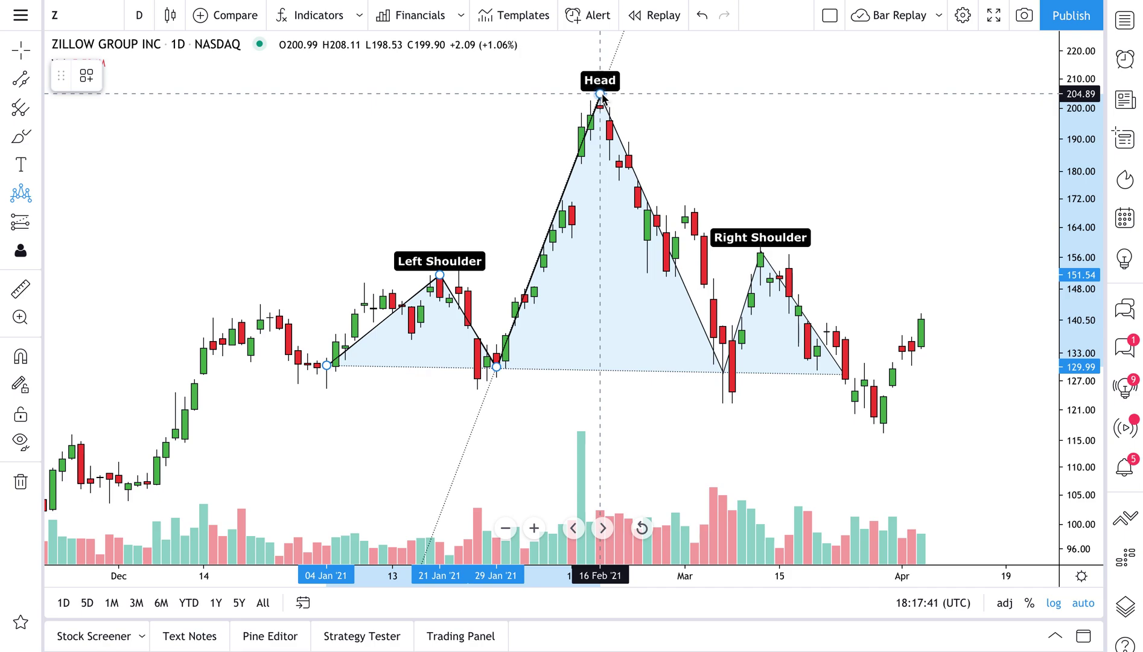
Step: Finish the second pattern with a neckline point on 5 March, the right shoulder on 11 March and the endpoint on 24 March, and deselect it
left_click(722, 371)
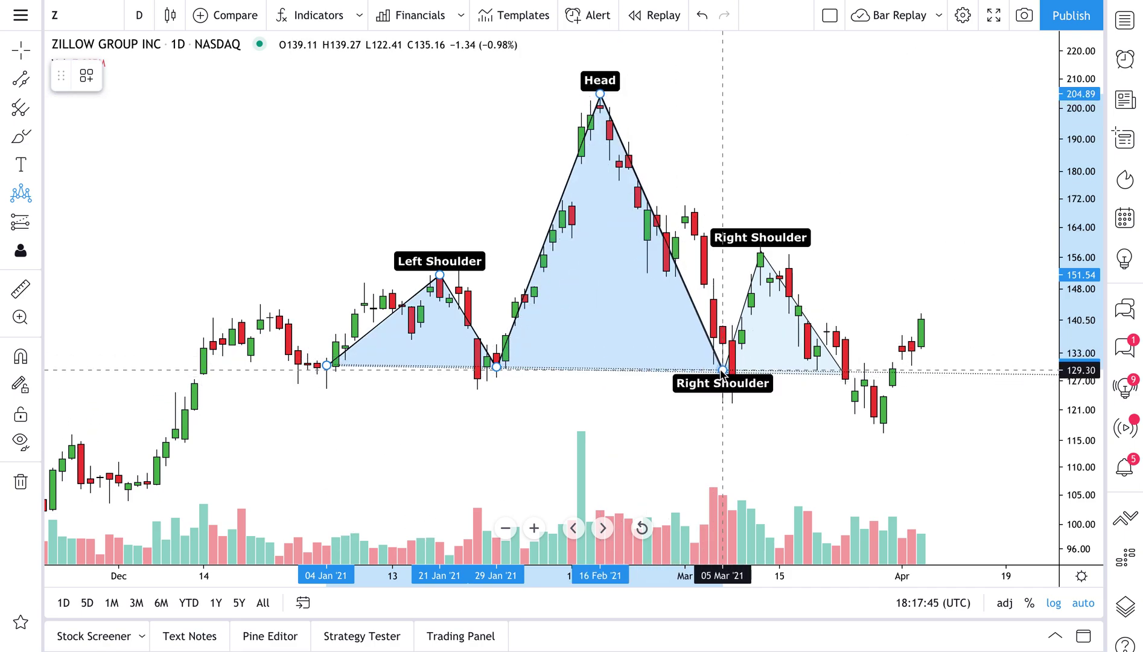
left_click(762, 256)
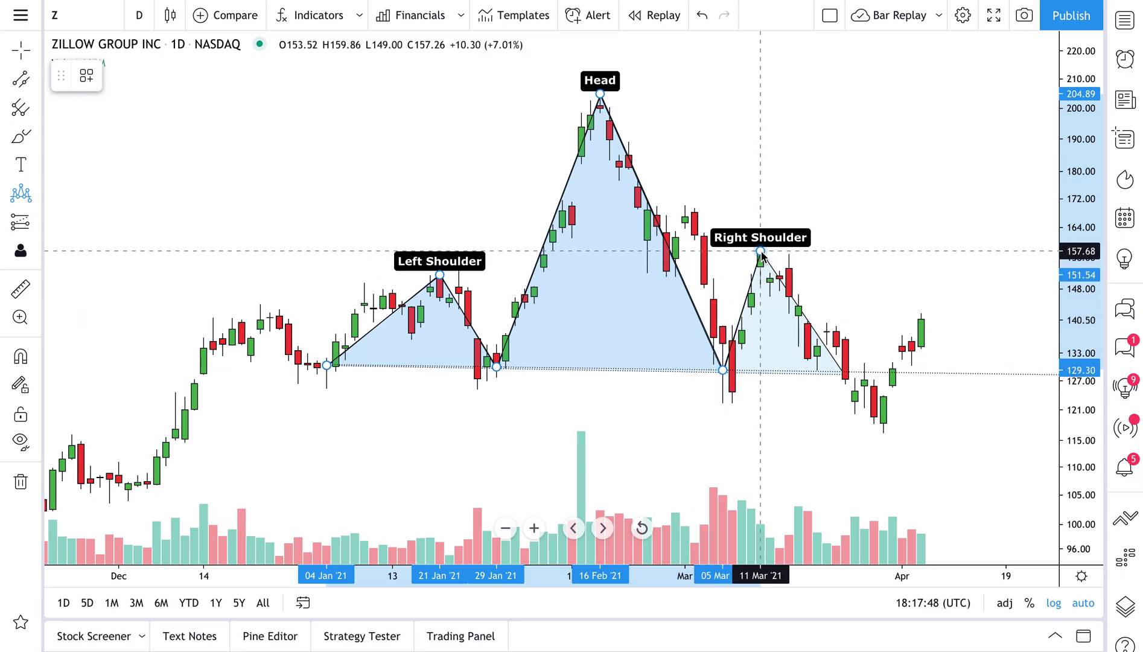
left_click(845, 372)
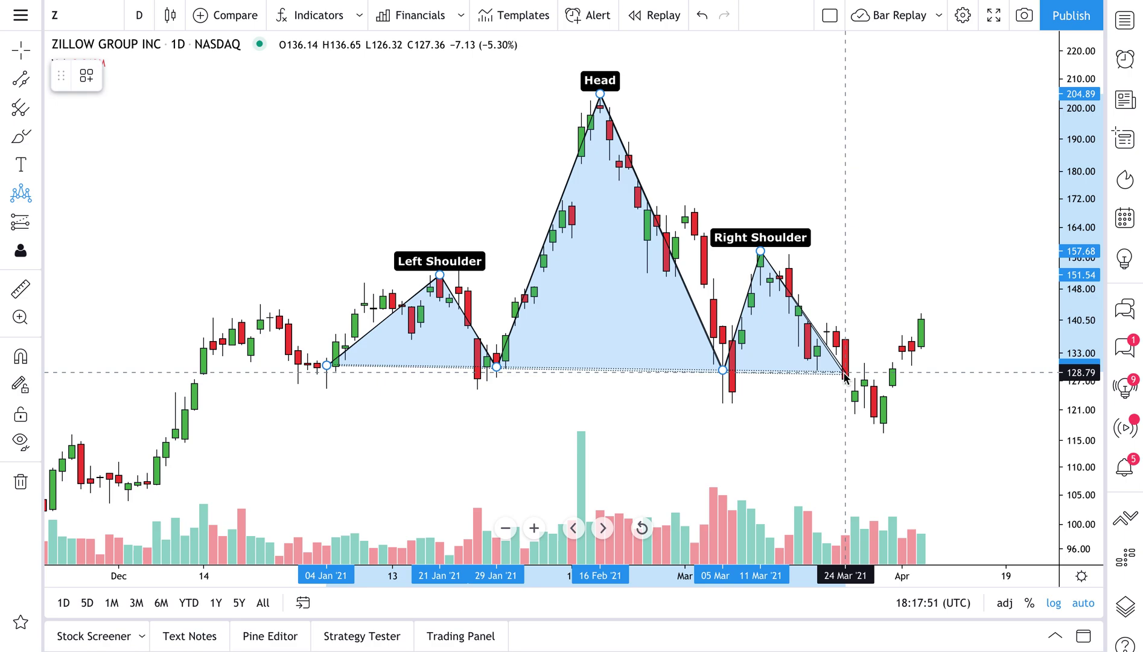
left_click(797, 401)
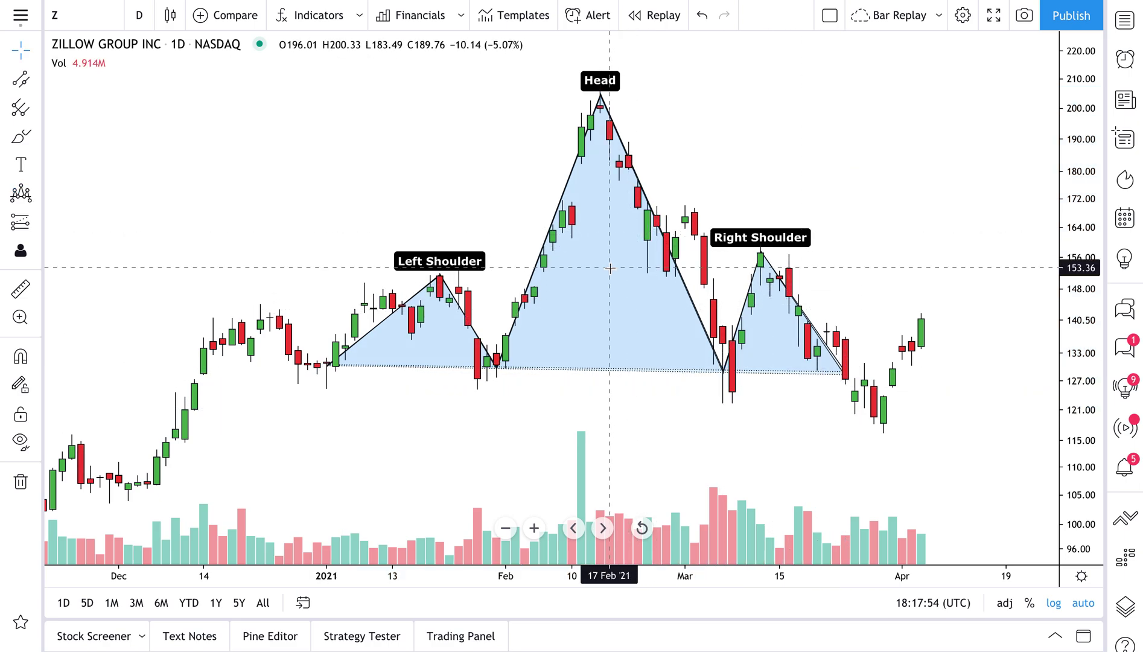